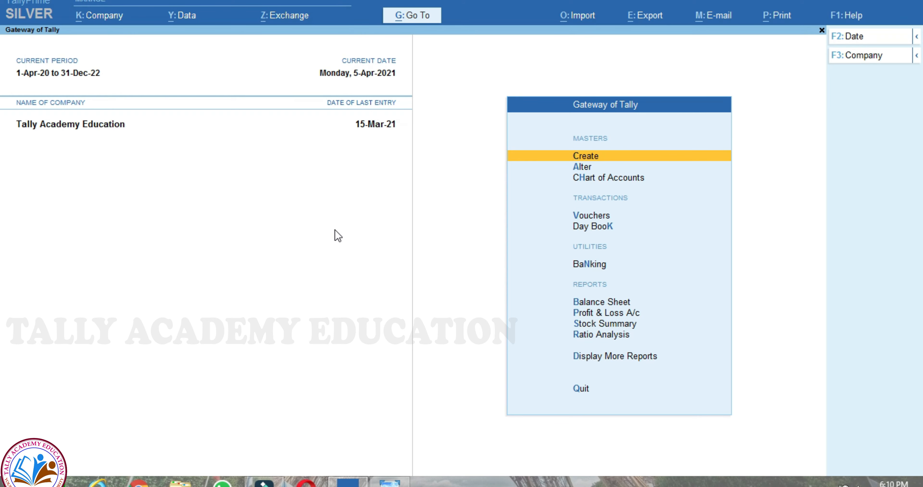
- Start a new ledger named VEVITH ENTERPRISES under the Sundry Debtors group
key(Return)
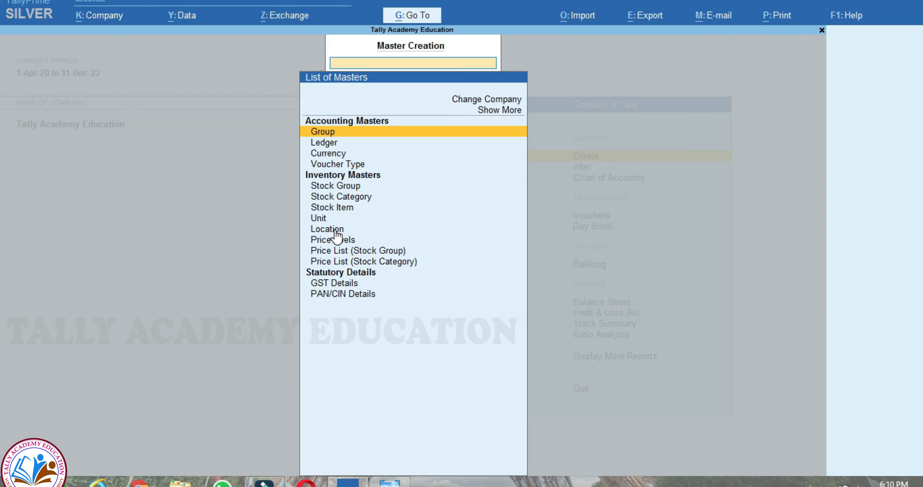
key(Down)
key(Down)
key(Up)
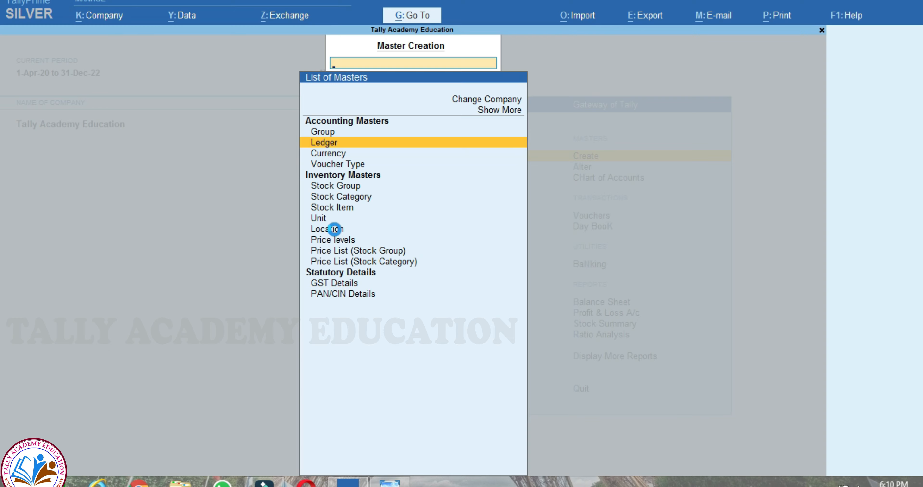
key(Return)
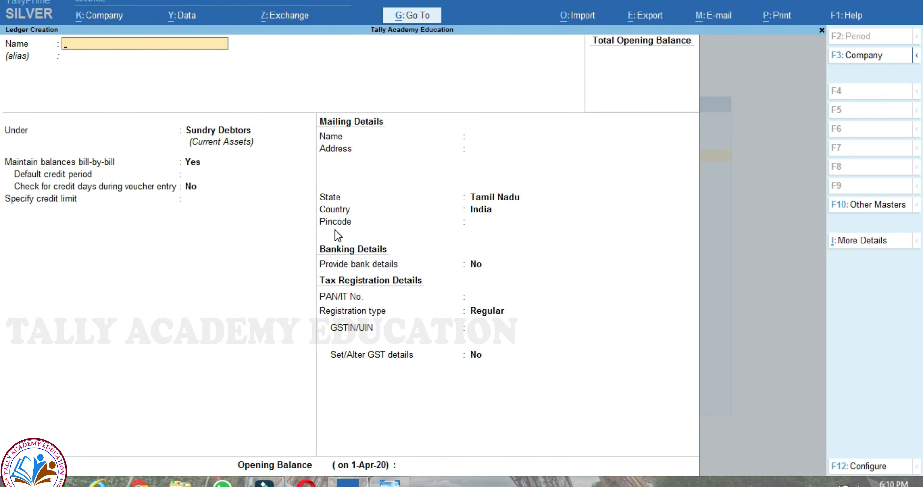
text(VEVITH ENTERPRISES)
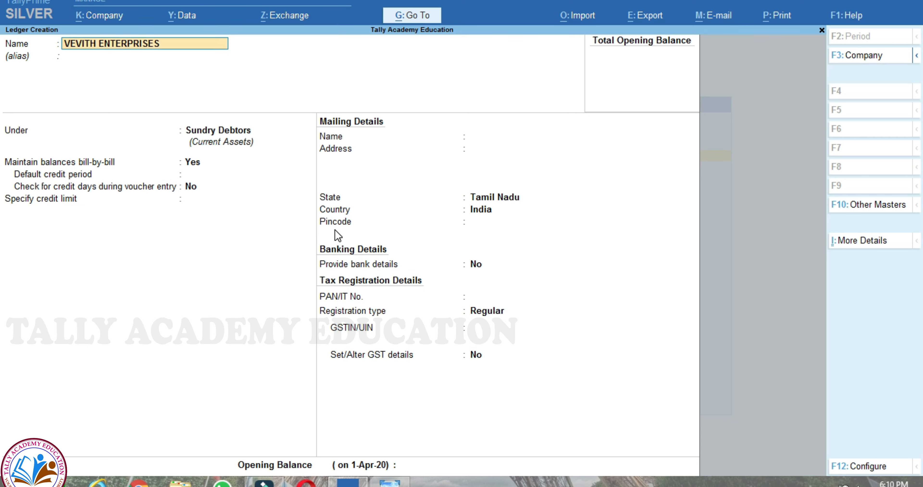
key(Return)
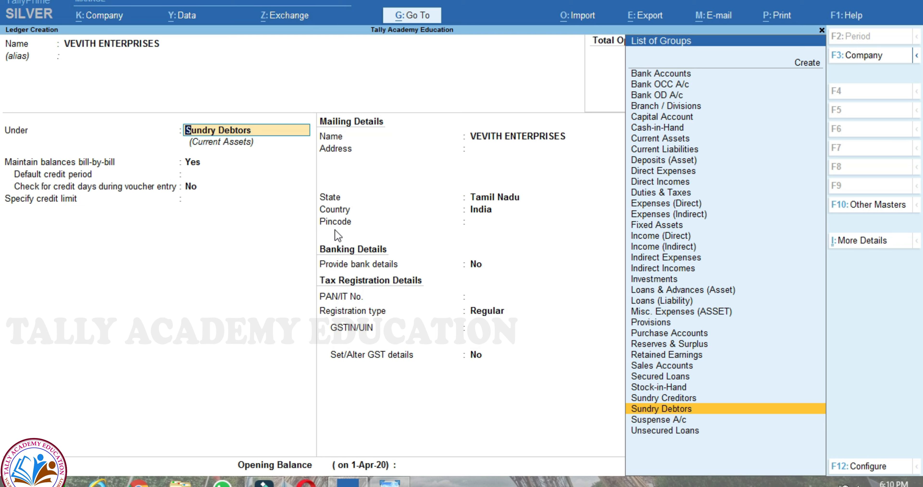
key(Return)
- Enter the address RANI NAGAR, DHARAVI MUMBAI and select Maharashtra as the state
key(Return)
key(Return)
key(Return)
key(Return)
key(Return)
key(Return)
key(Return)
key(Return)
key(Return)
key(Return)
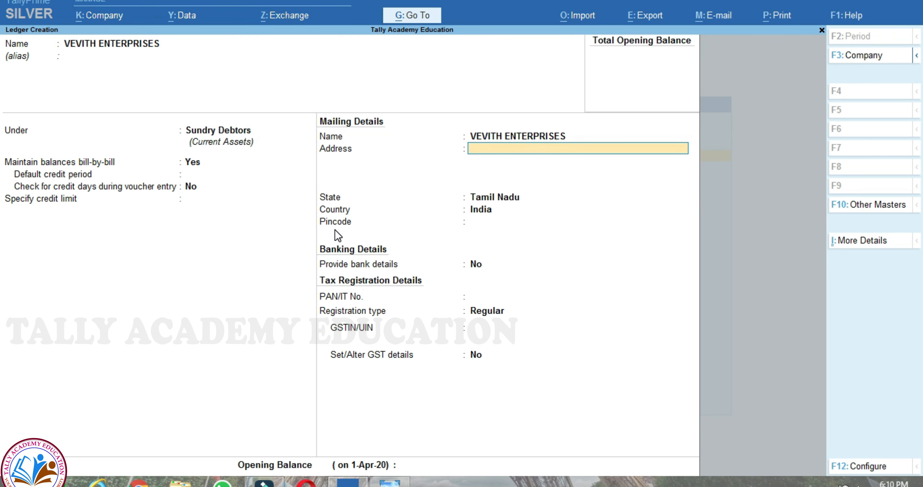
key(Up)
key(Up)
key(Up)
key(Up)
key(Up)
text(RANI NAGAR)
key(Return)
text(DHARA)
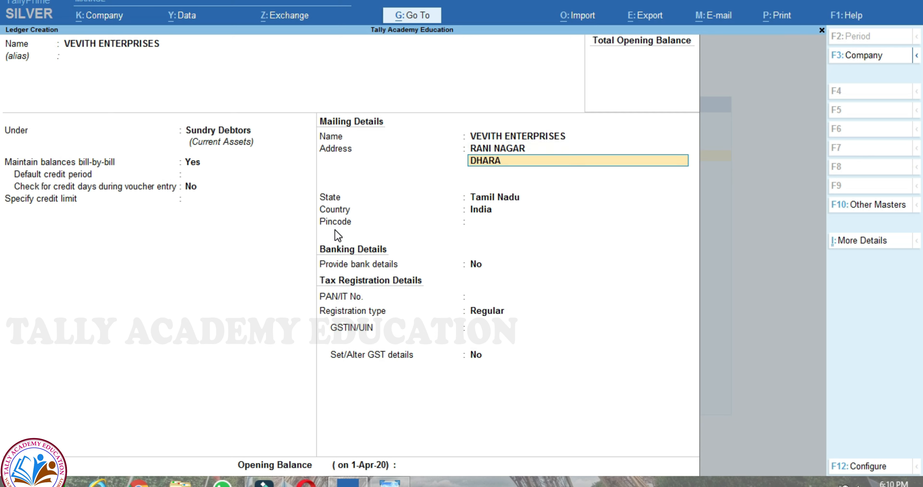
text(VI MUMBAI)
key(Return)
key(Return)
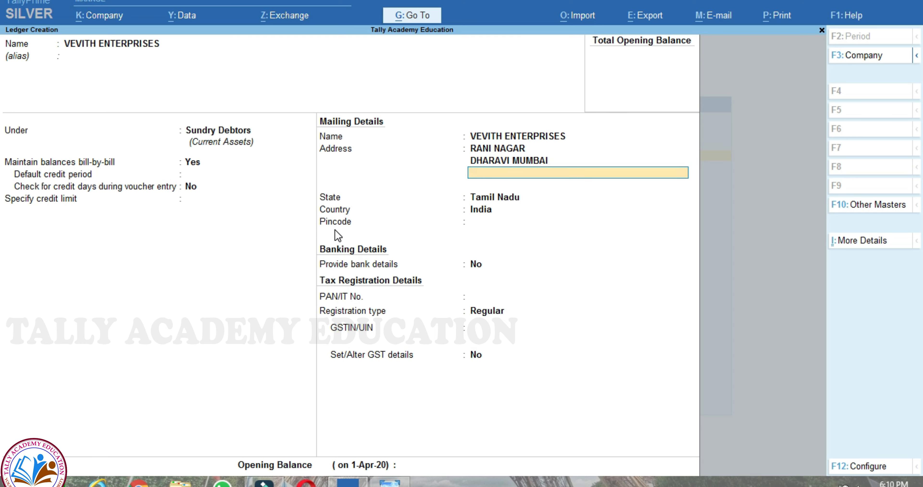
text(MAG)
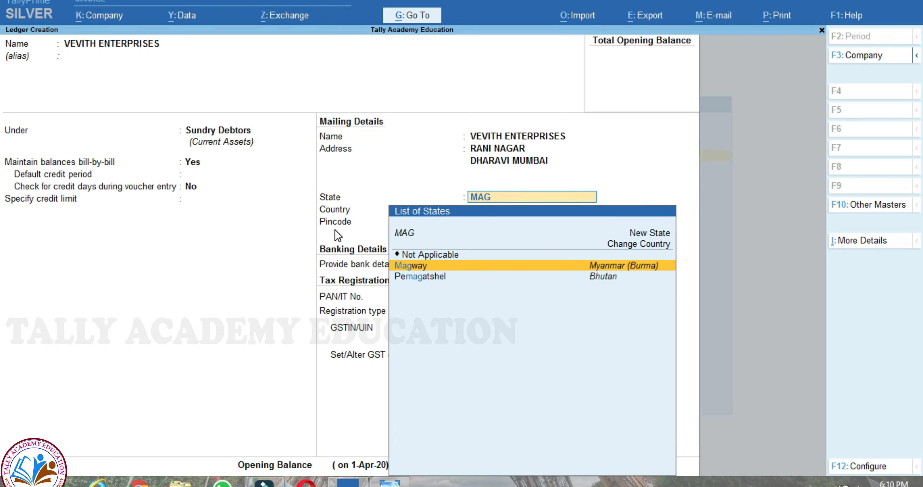
key(BackSpace)
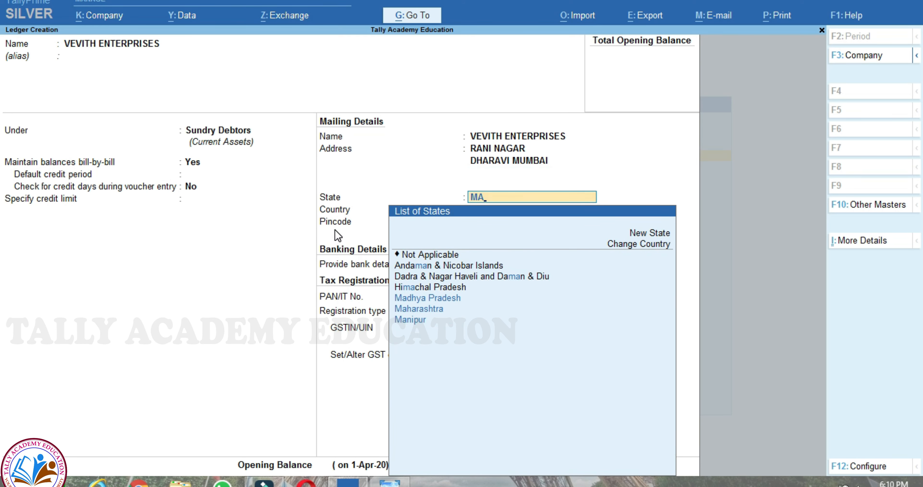
text(HA)
key(Return)
- Enter the party's GSTIN from the purchase order and save the VEVITH ENTERPRISES ledger
key(Return)
key(Return)
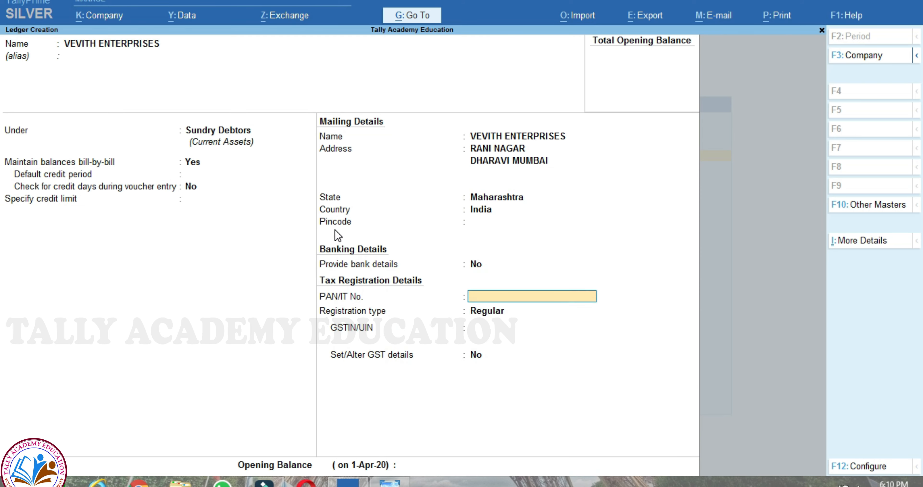
key(Return)
key(Return)
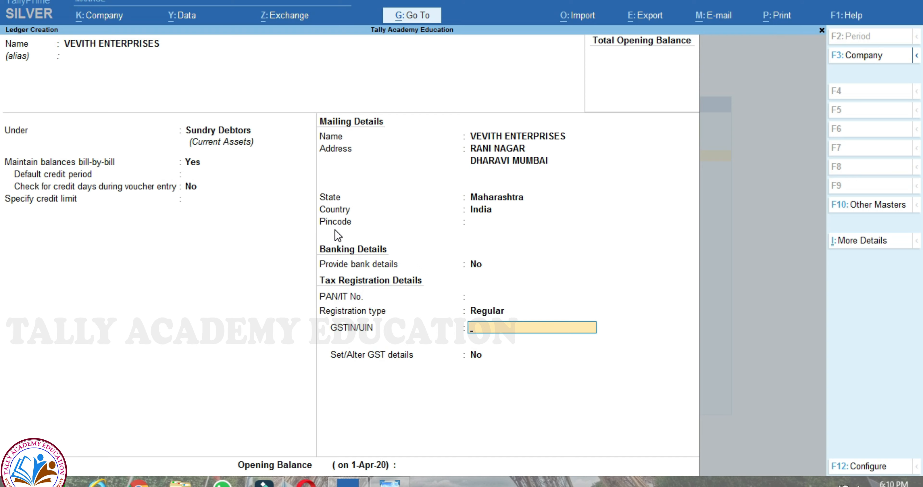
key(alt+Tab)
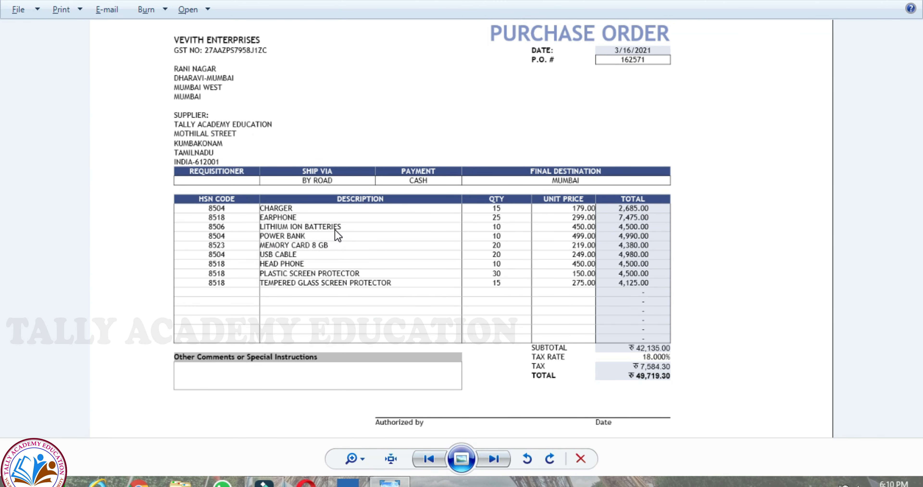
key(alt+Tab)
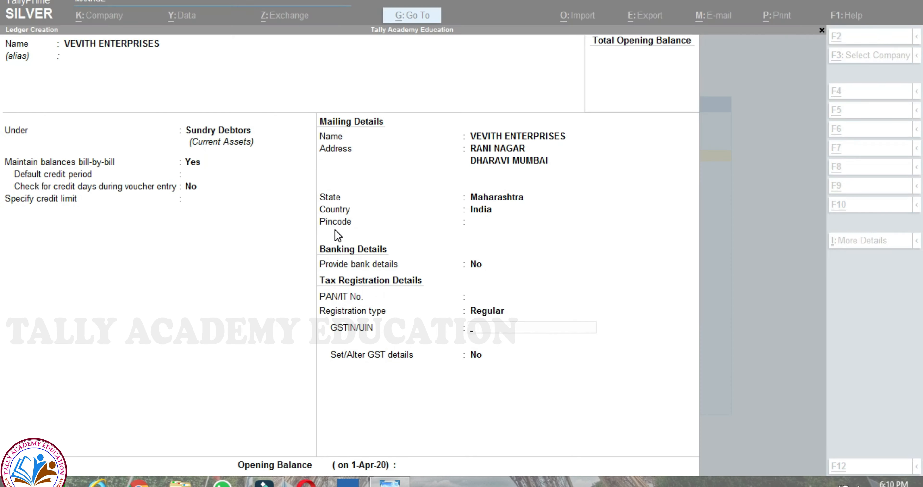
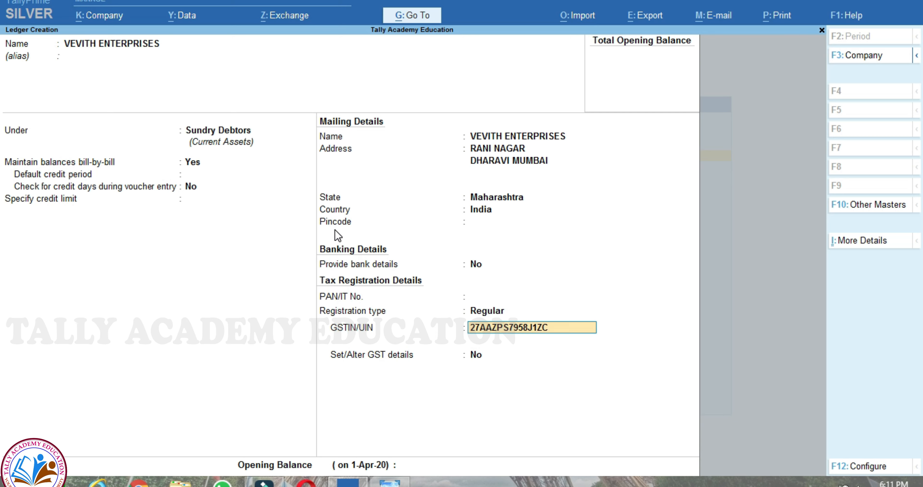
key(Return)
key(Return)
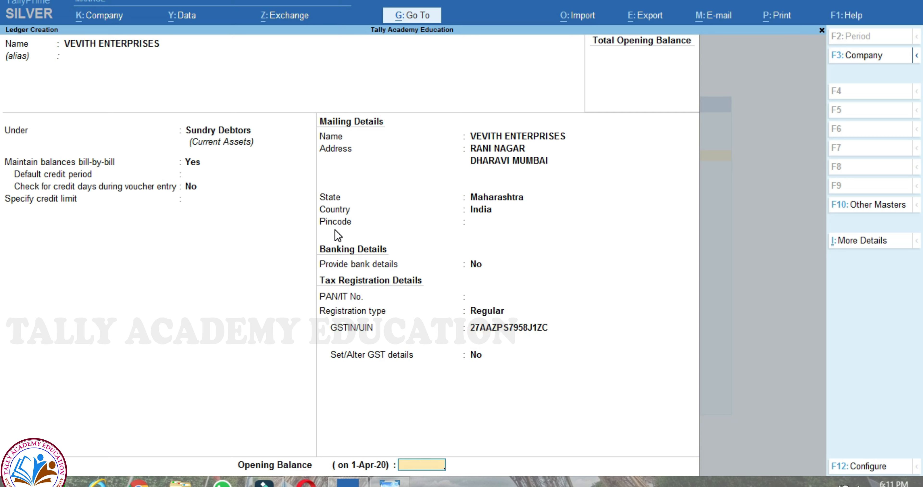
key(Return)
key(Return)
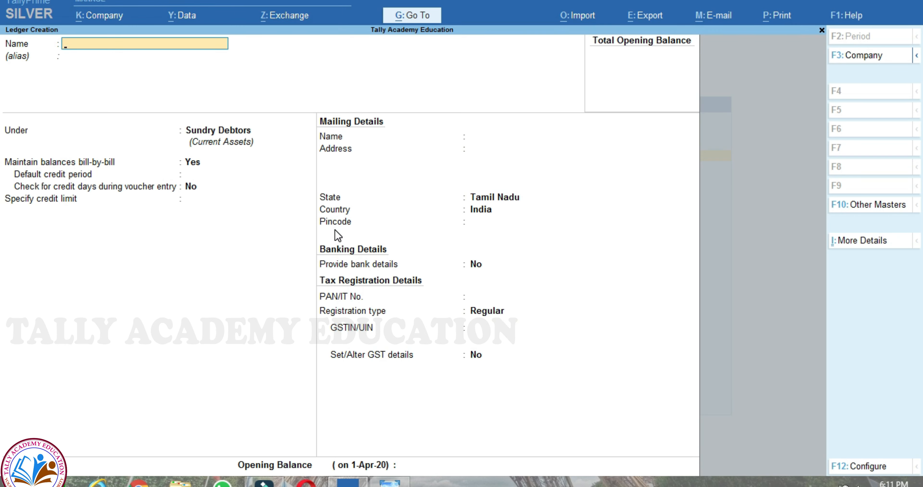
- Review the purchase order again, then exit ledger creation back to the Gateway of Tally
key(alt+Tab)
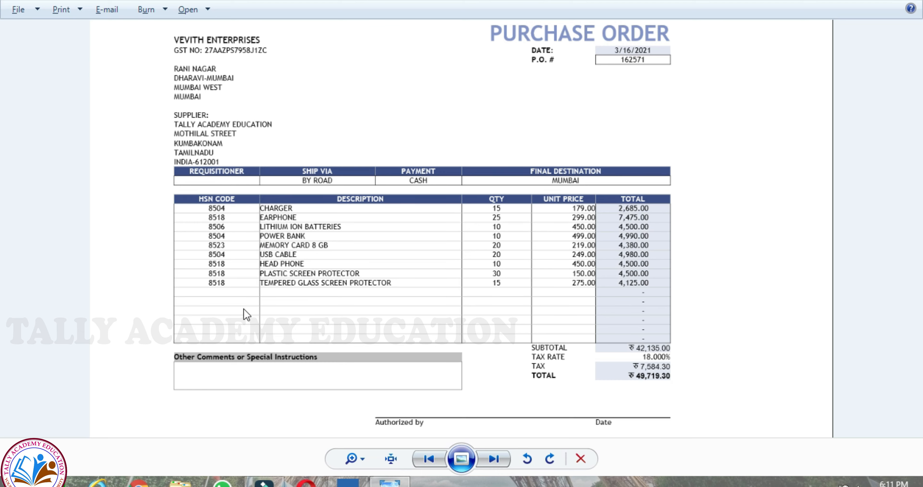
key(alt+Tab)
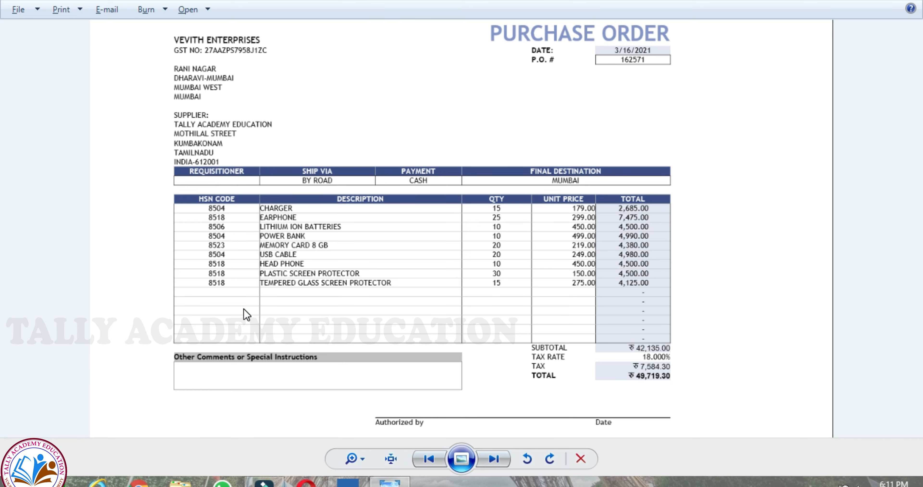
key(Escape)
key(Escape)
key(Escape)
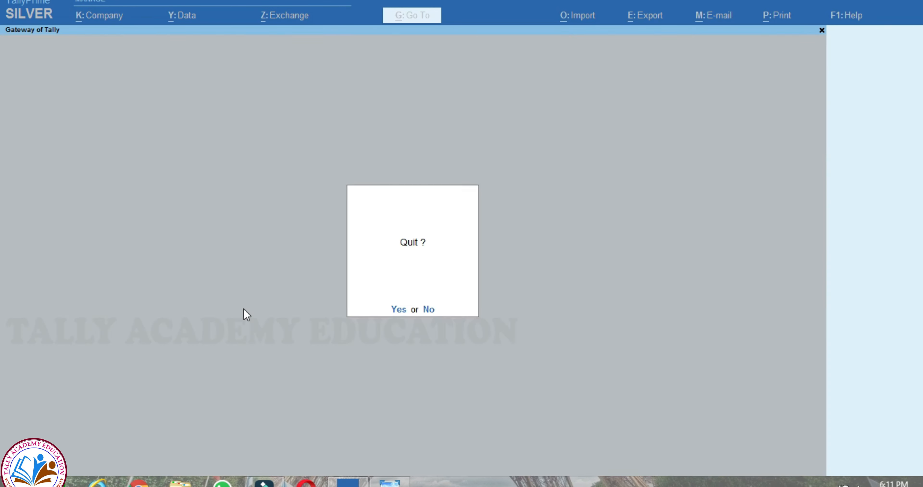
key(Escape)
key(Down)
key(Down)
key(Down)
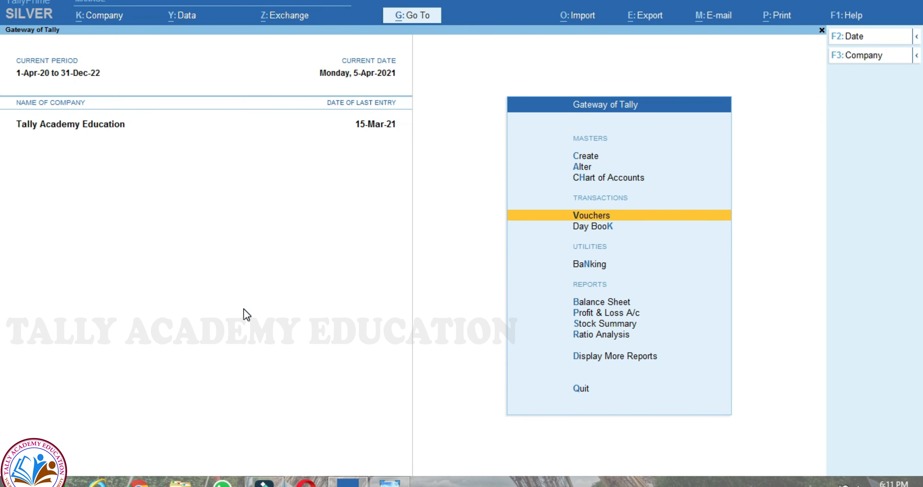
- Start a sales voucher dated 18.03.2021 with VEVITH ENTERPRISES as the party
key(Return)
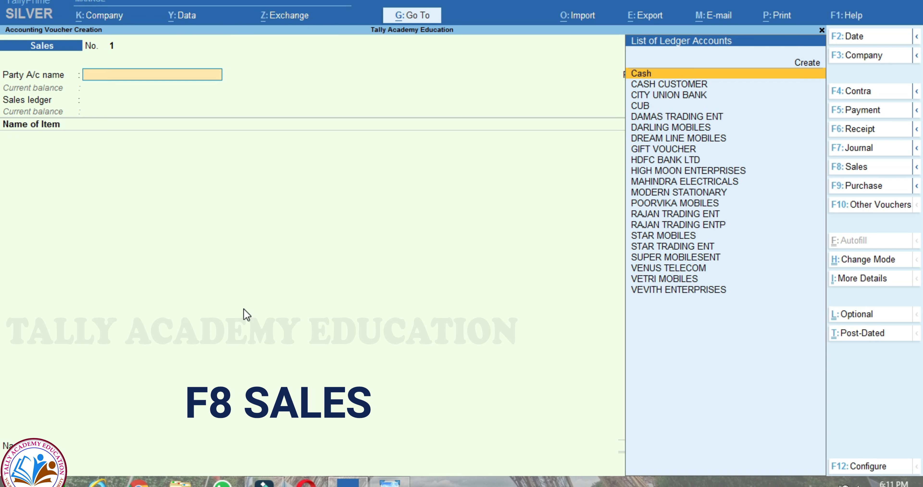
key(F2)
text(18.)
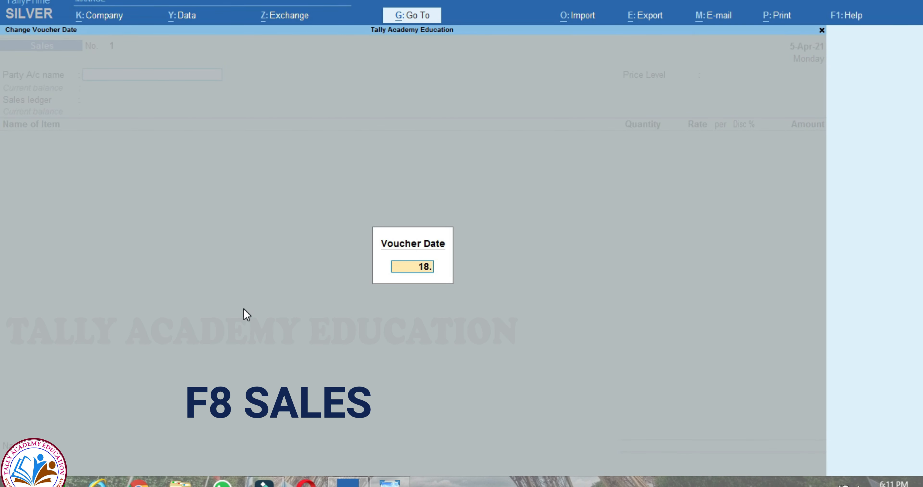
text(03.2021)
key(Return)
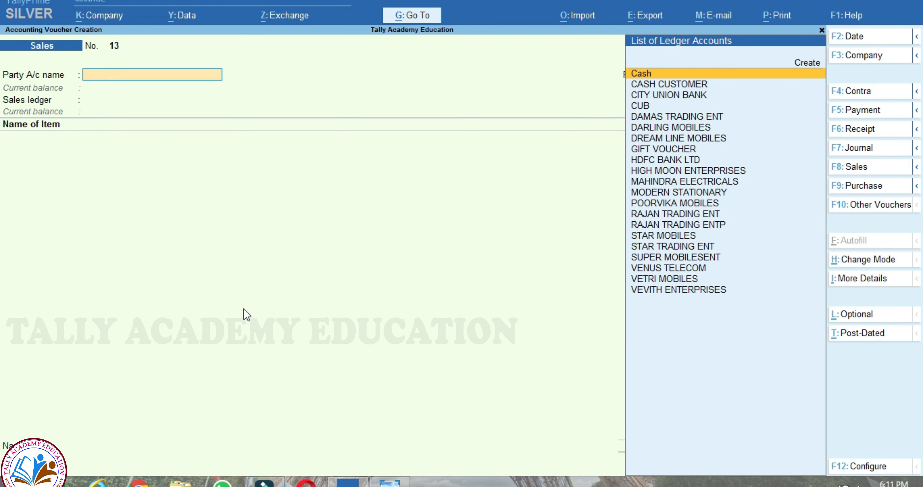
text(VI)
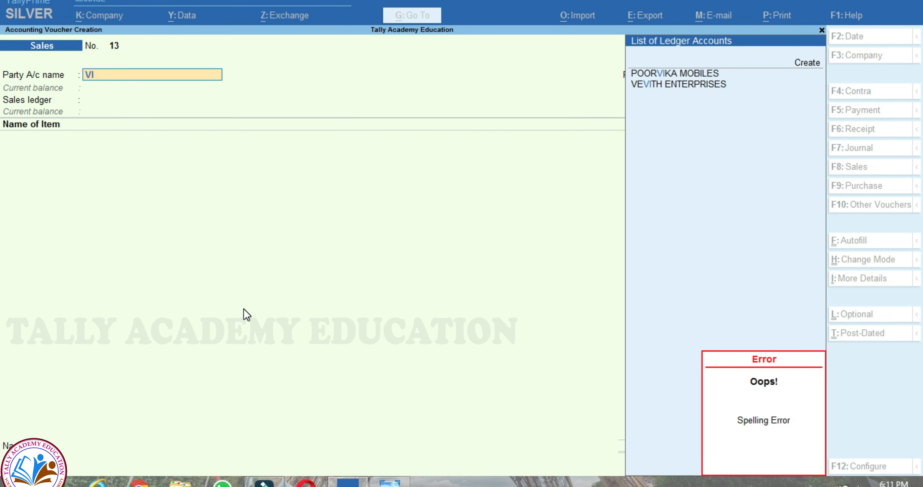
key(Down)
- Mark delivery note and order number Not Applicable, keep party details, and select the SALES ledger
key(Return)
key(Return)
key(Return)
key(Return)
key(Return)
key(Return)
key(Return)
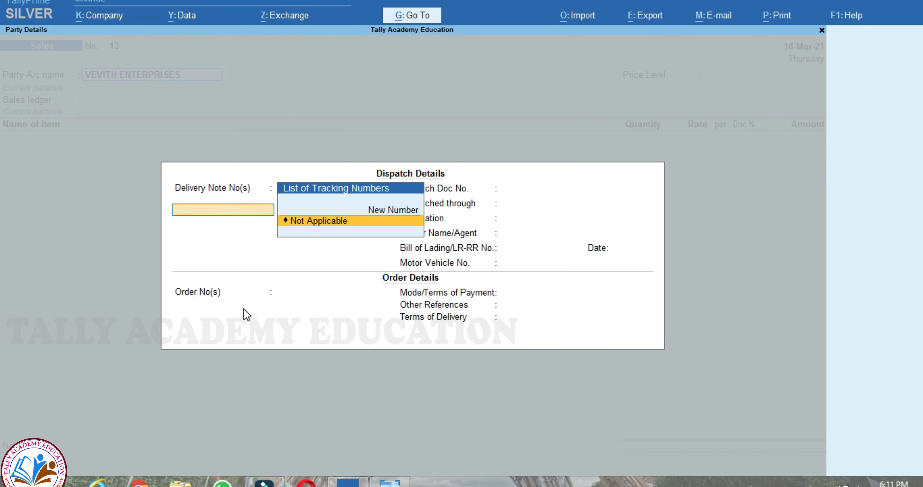
key(Return)
key(Return)
key(Return)
key(Return)
key(Return)
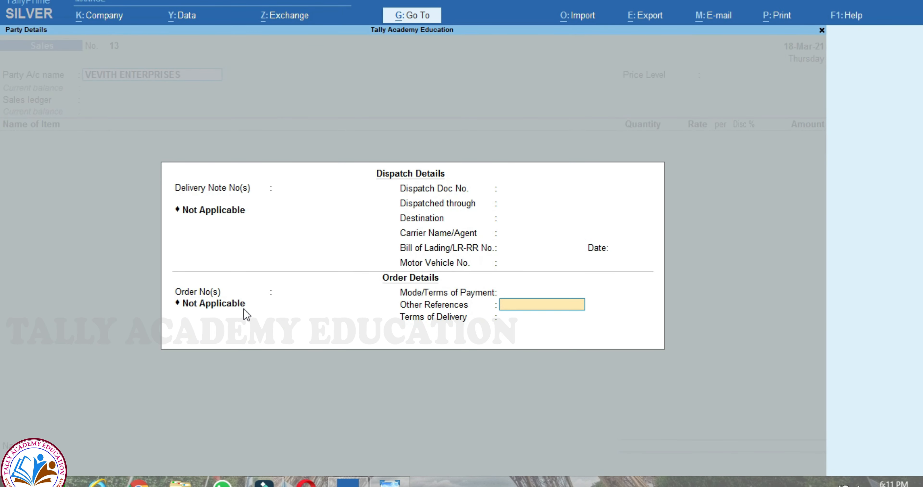
key(Return)
key(Return)
key(Return)
key(Return)
key(Return)
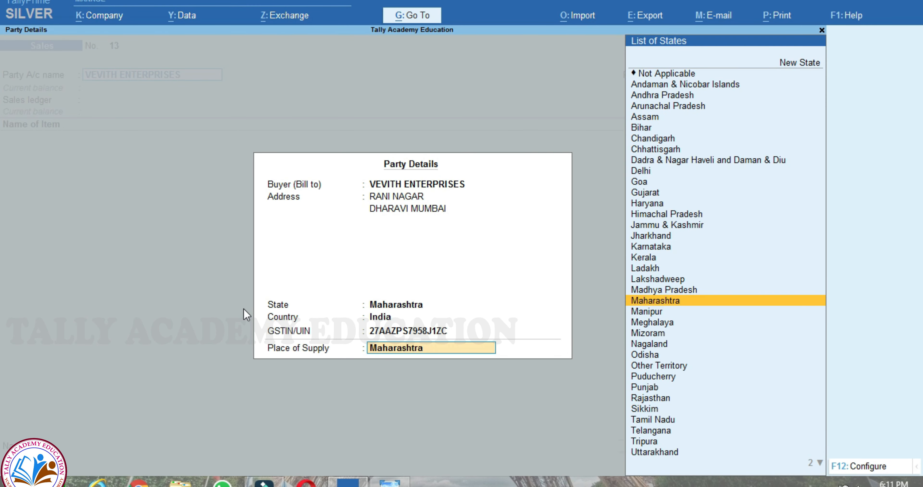
key(Return)
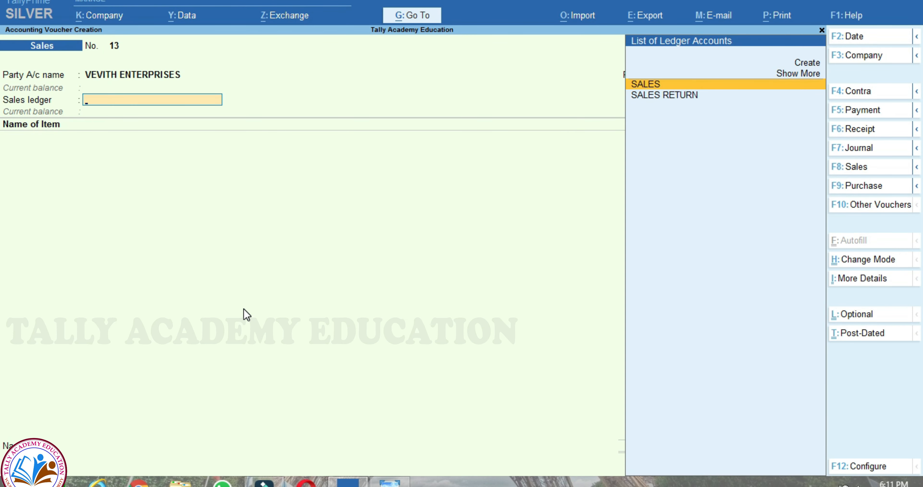
key(Return)
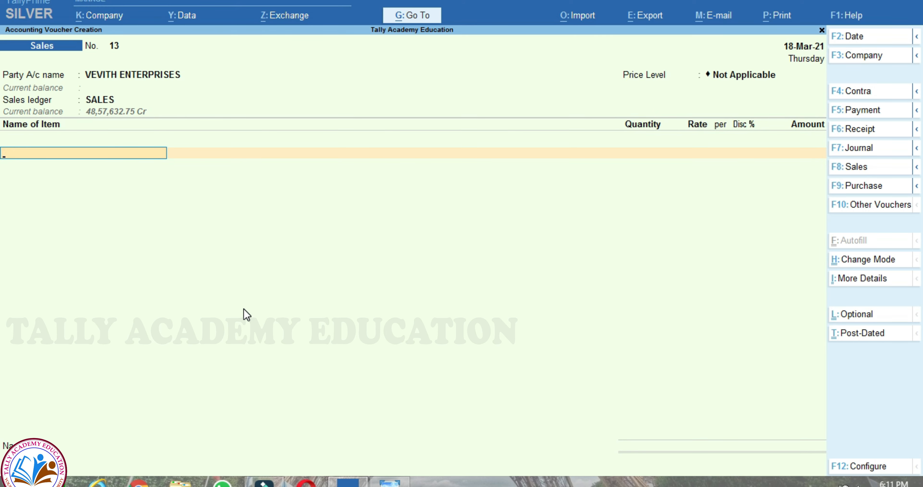
- Add CHARGER from CHENNAI, 15 Nos at 179.00
text(CHA)
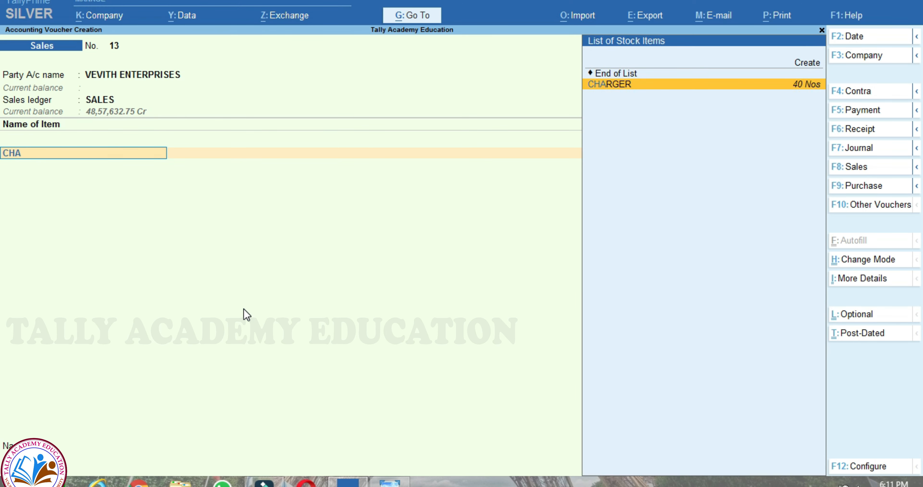
key(Return)
key(Return)
key(Return)
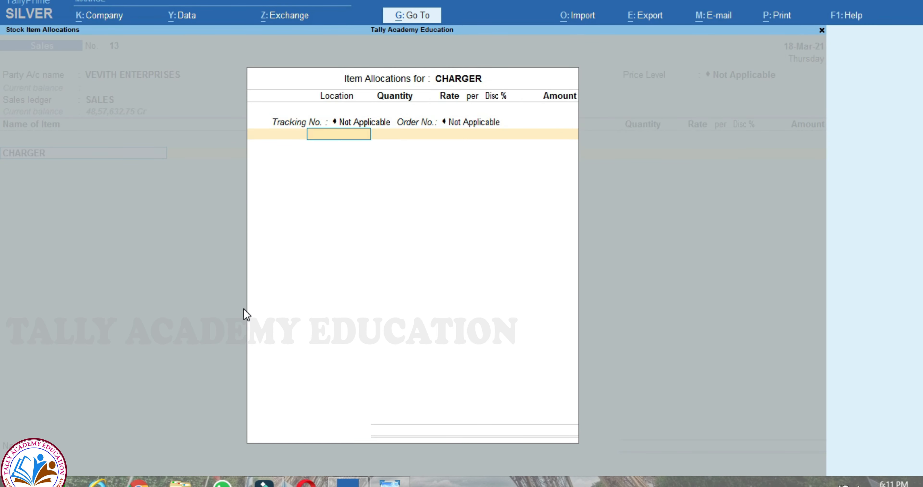
text(CH)
key(Return)
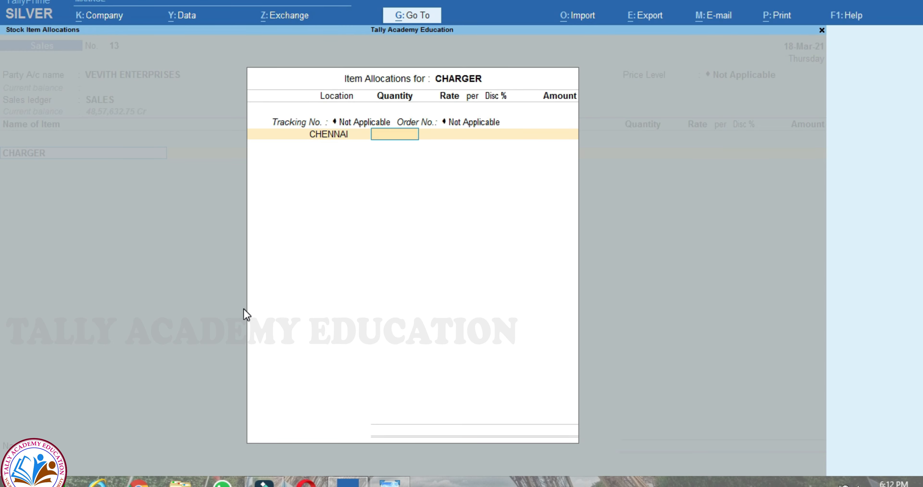
text(15)
key(Return)
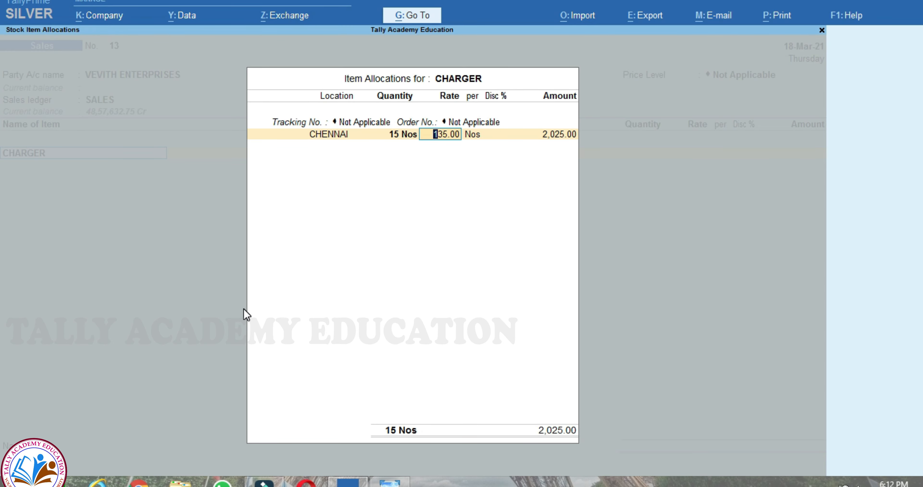
text(179)
key(Return)
key(Return)
key(Return)
key(Return)
key(Return)
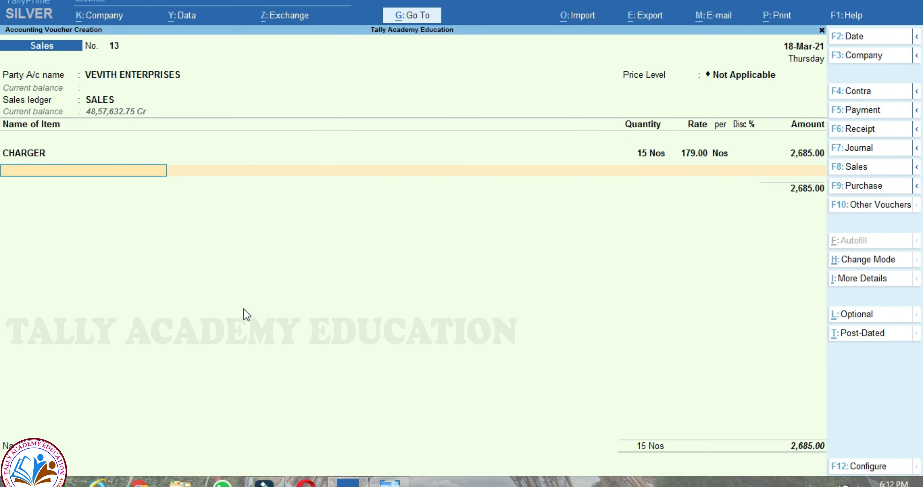
- Add EARPHONE from CHENNAI, 25 Nos at 299
key(alt+Tab)
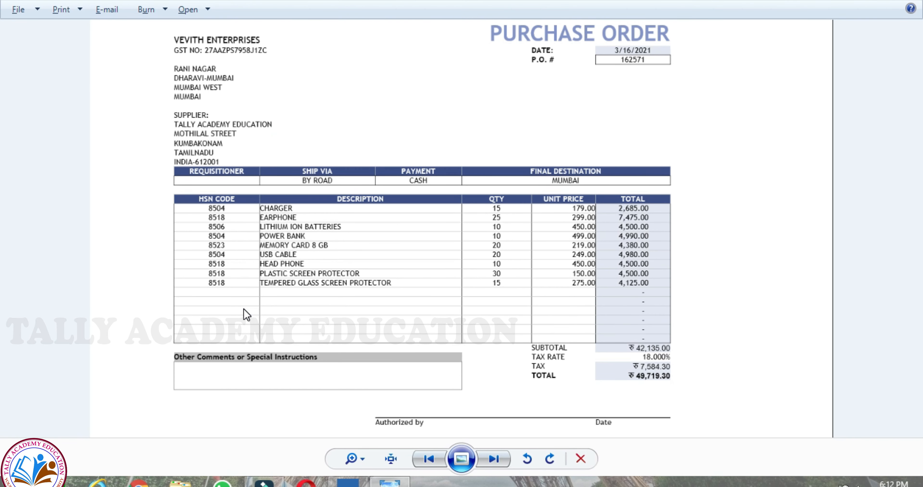
key(alt+Tab)
text(EAR)
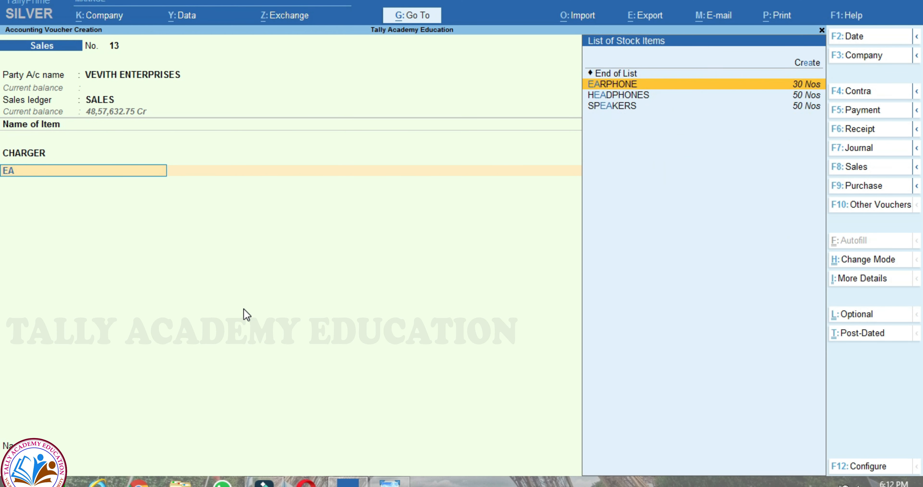
key(Return)
key(Return)
key(Return)
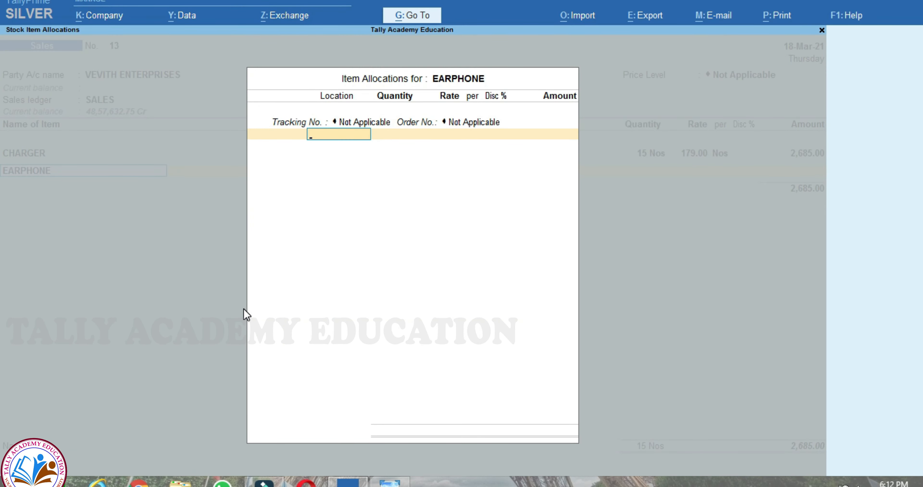
text(CHE)
key(Return)
key(alt+Tab)
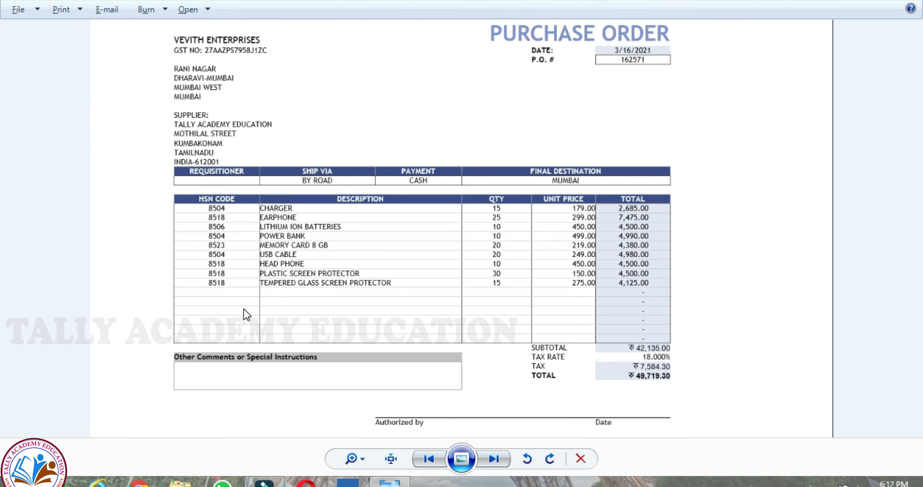
key(alt+Tab)
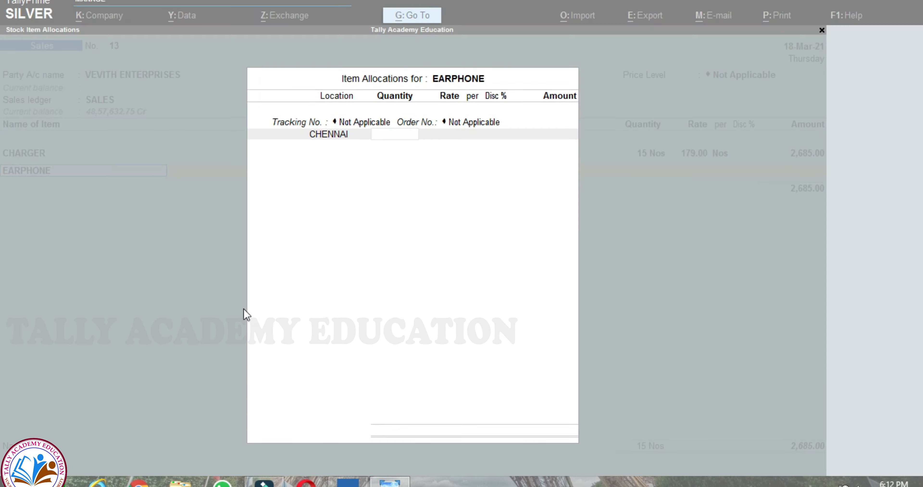
text(25)
key(Return)
text(299)
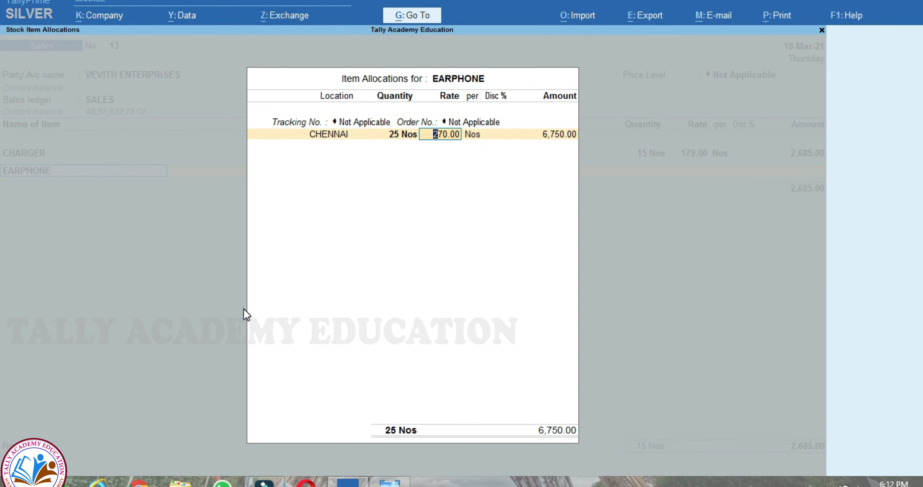
key(Return)
key(Return)
key(Return)
key(Return)
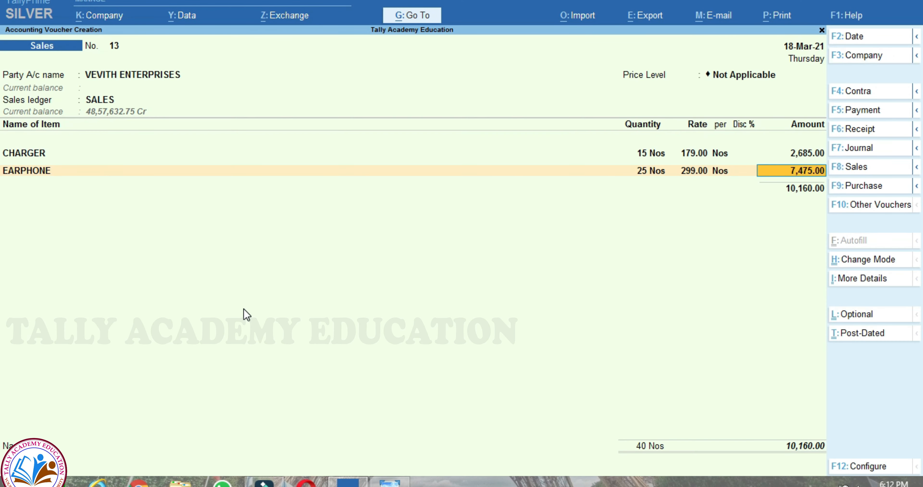
key(Return)
- Add LITHIUM-ION BATTERIES from CHENNAI, 10 Nos at 450
key(alt+Tab)
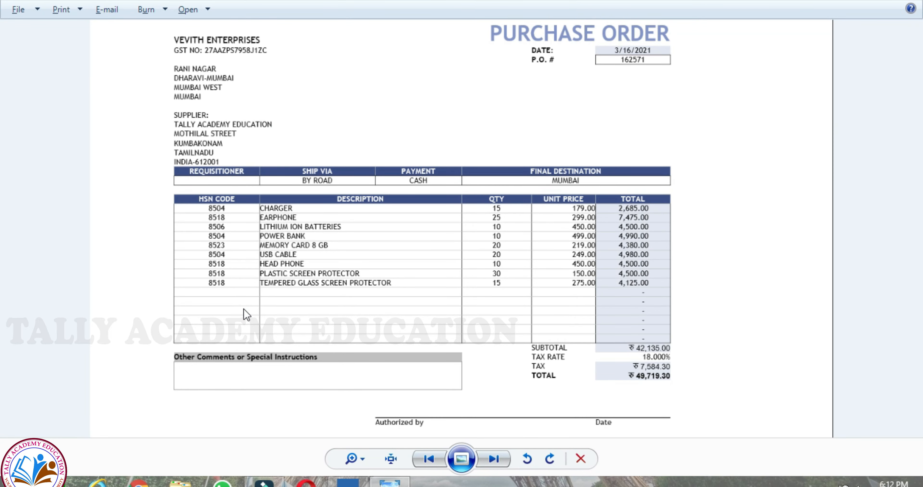
key(alt+Tab)
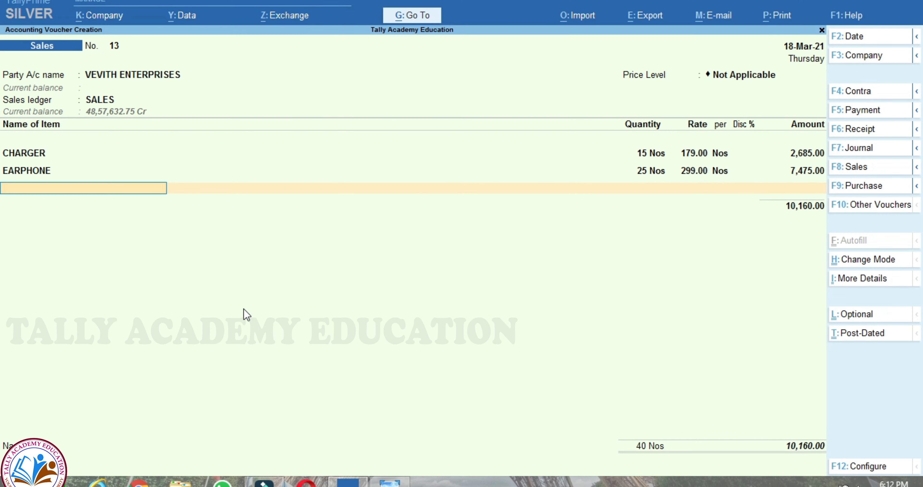
text(LI)
key(Return)
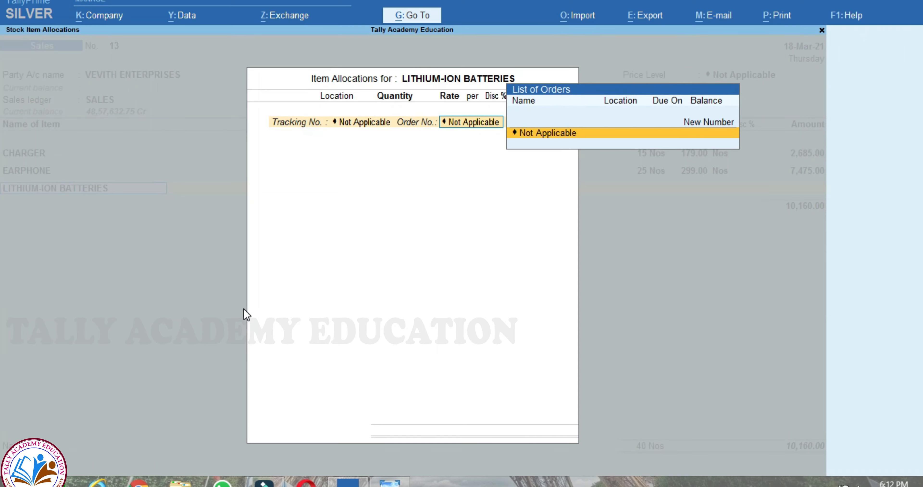
key(Return)
text(CH)
key(Return)
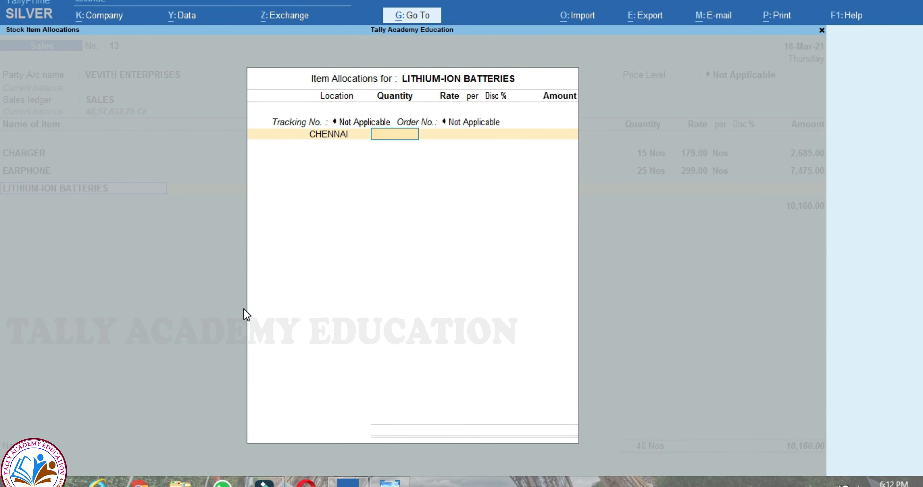
text(10)
key(Return)
text(450)
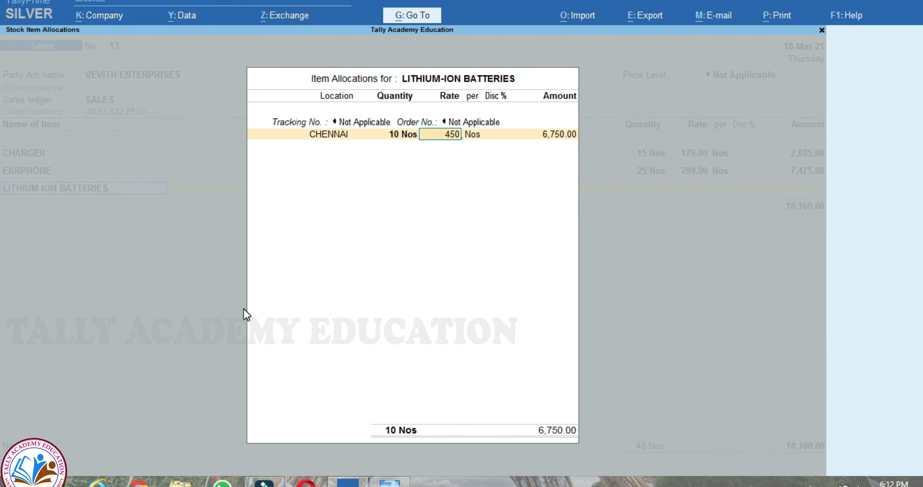
key(Return)
key(Return)
key(Return)
key(Return)
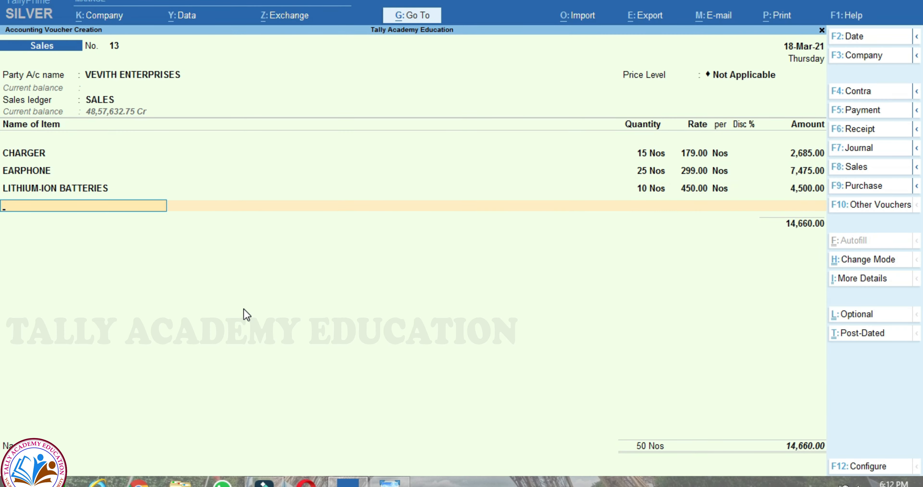
- Add POWER BANK from CHENNAI, 10 Nos at 499, amounting to 4,990.00
key(alt+Tab)
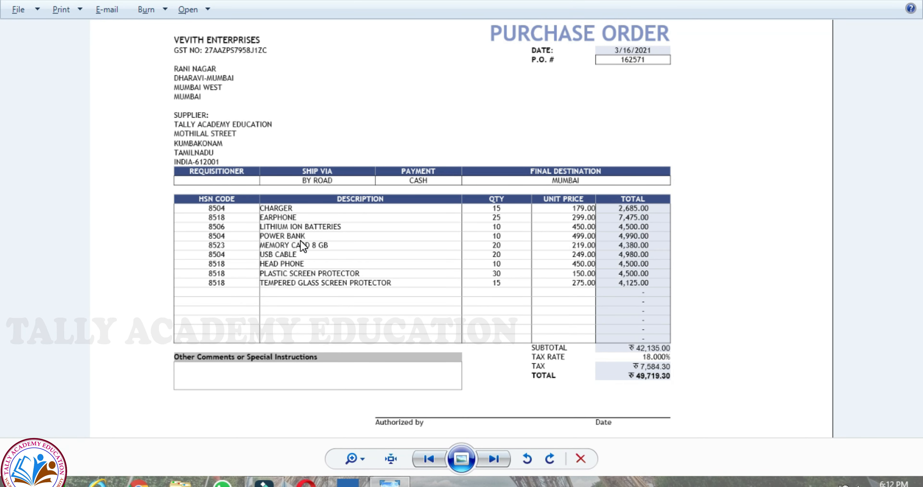
key(alt+Tab)
text(PO)
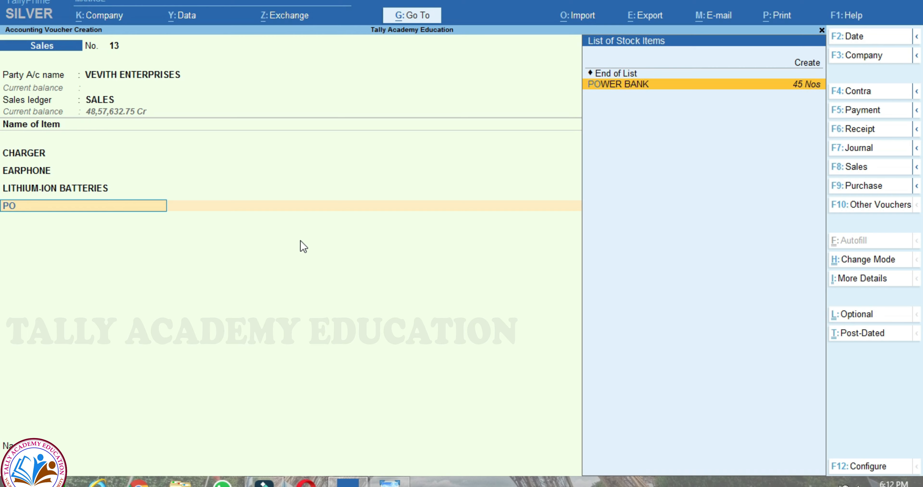
key(Return)
key(Return)
key(Return)
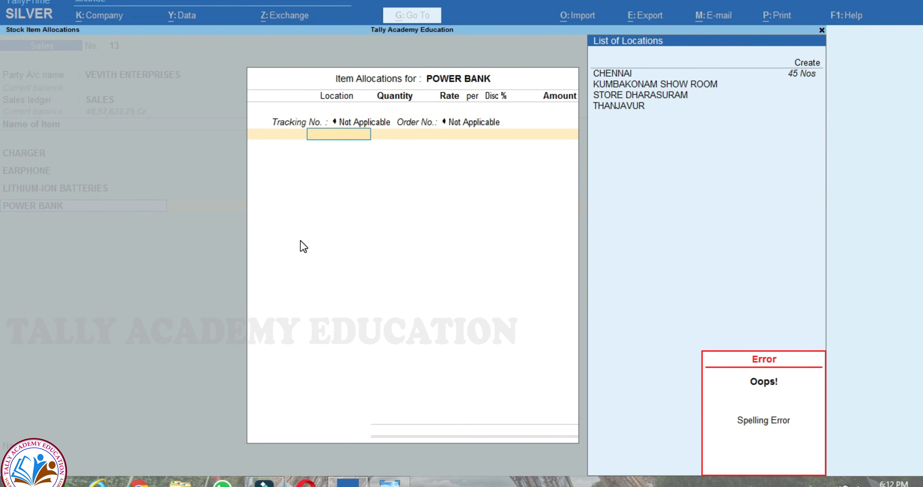
key(Return)
key(Return)
key(Down)
key(Return)
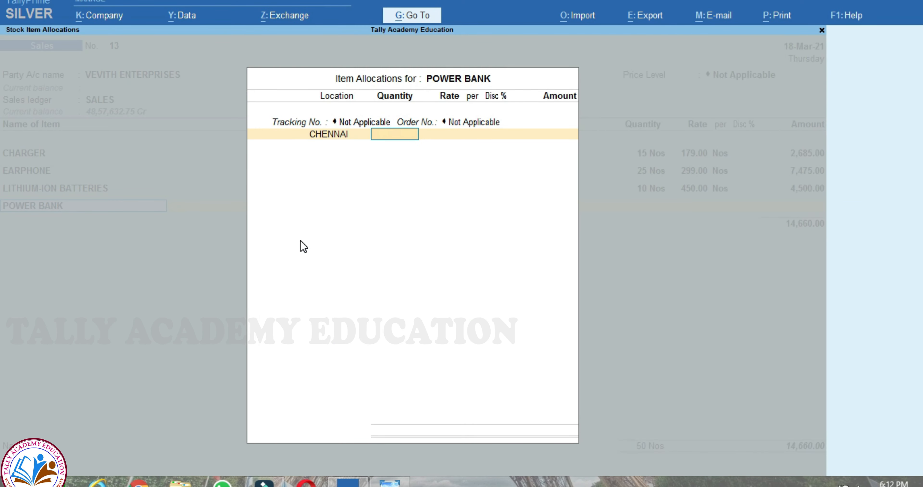
text(10)
key(Return)
text(499)
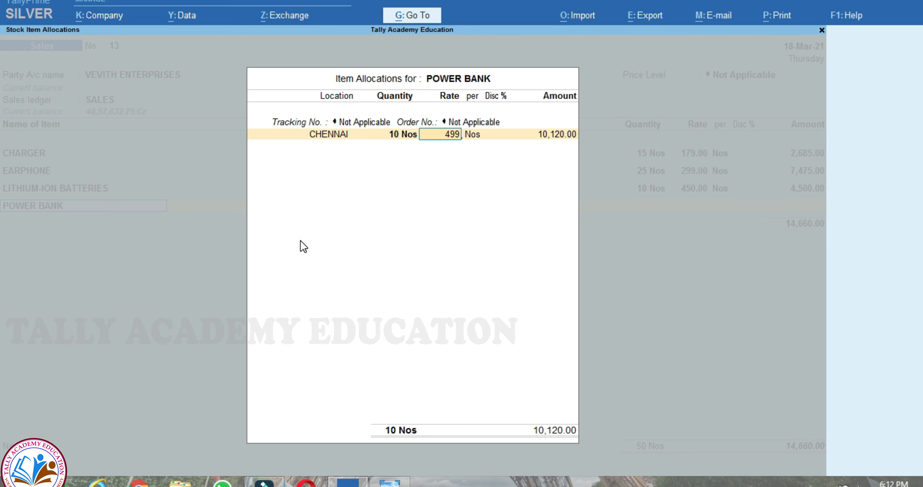
key(Return)
key(Return)
key(Return)
key(Return)
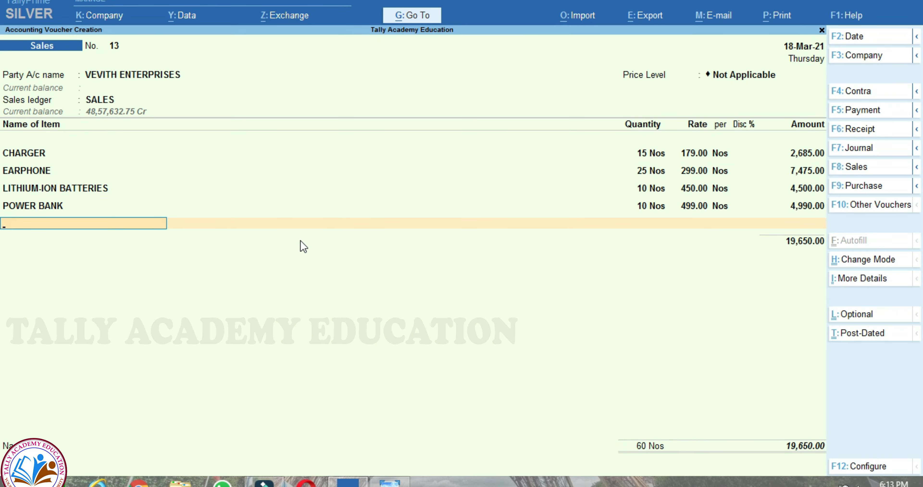
key(alt+Tab)
key(alt+Tab)
- Add MEMORY CARD from CHENNAI, 20 Nos at 219
text(ME)
key(Return)
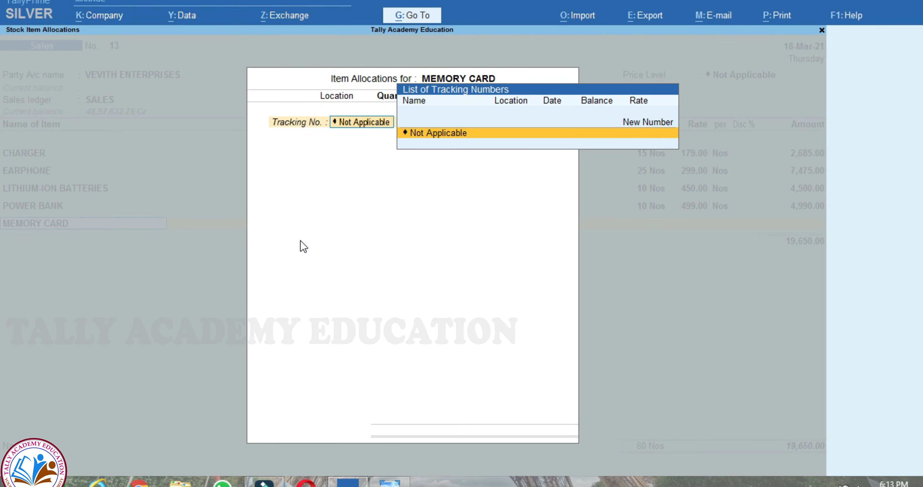
key(Return)
key(alt+Tab)
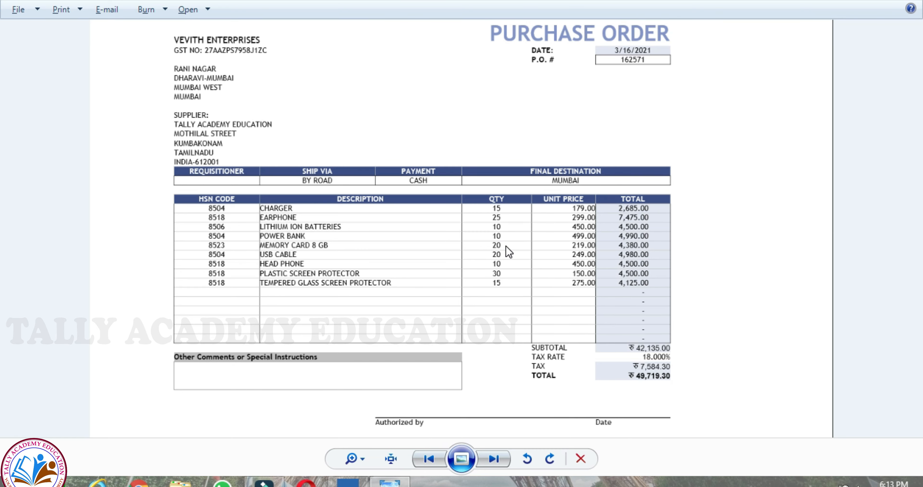
key(alt+Tab)
text(ch)
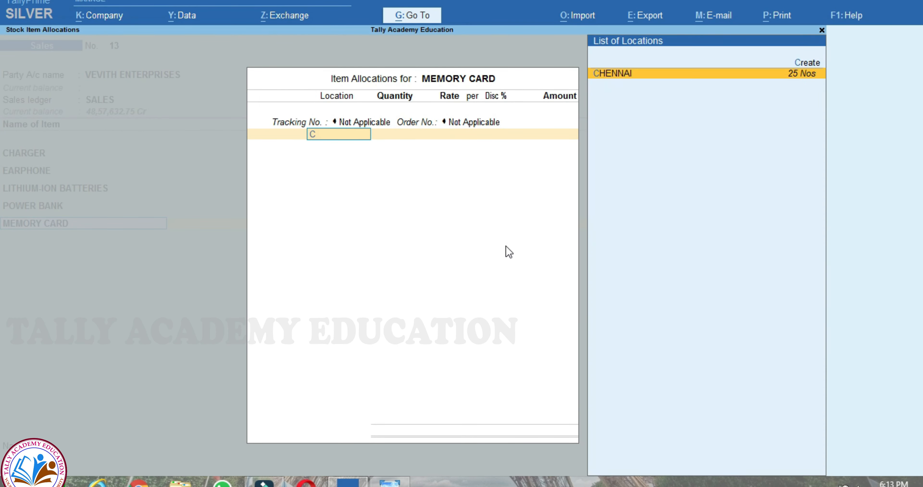
key(Return)
text(20)
key(Return)
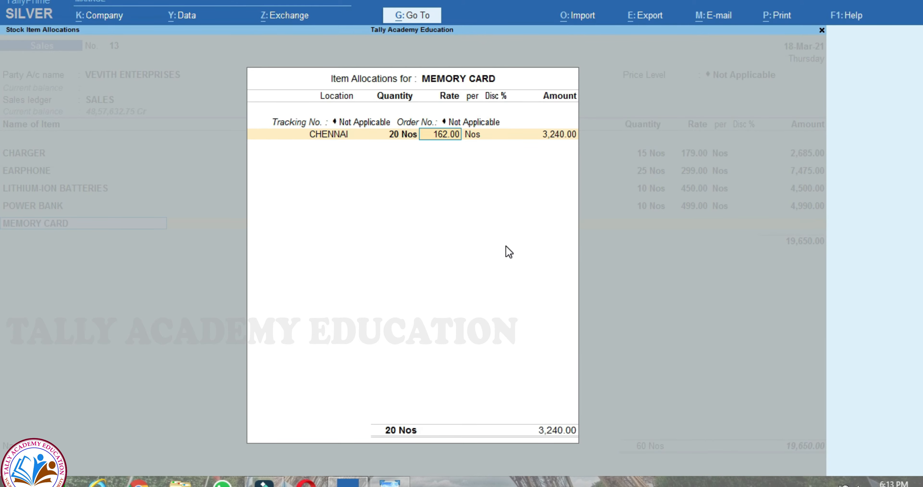
text(219)
key(Return)
key(Return)
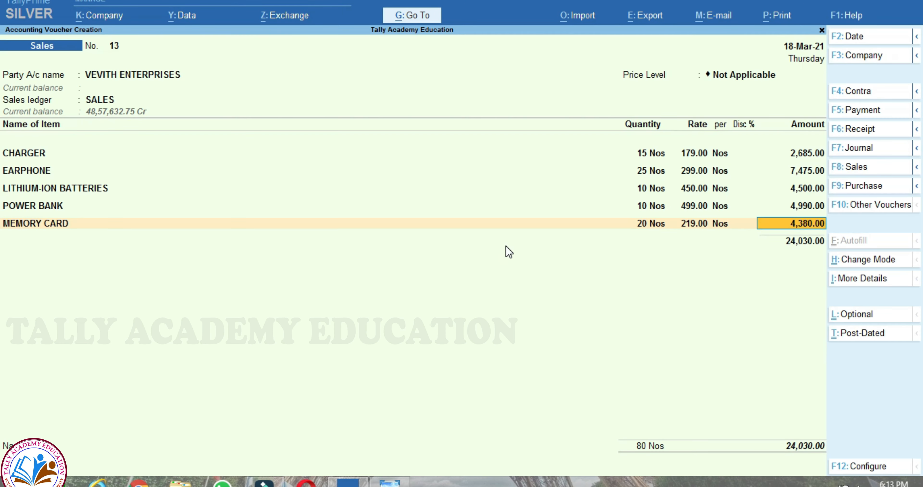
key(Return)
- Add USB CABLE from CHENNAI, 20 Nos at 249
key(alt+Tab)
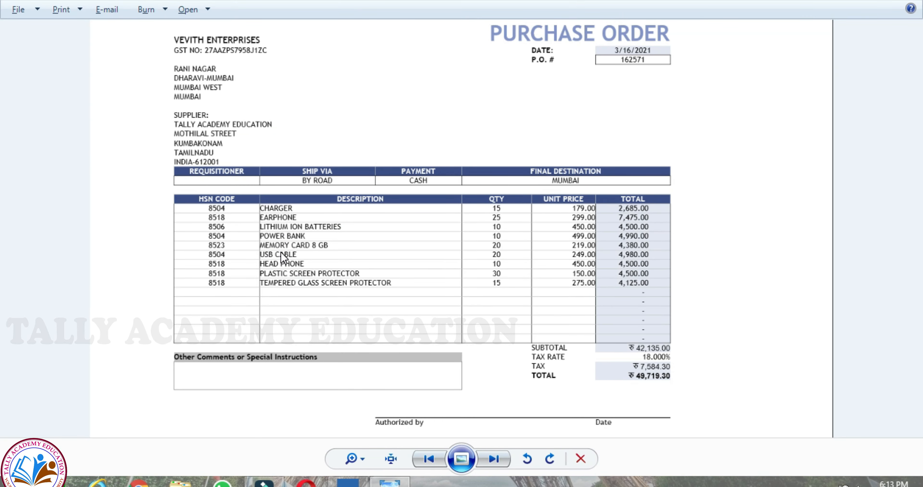
key(alt+Tab)
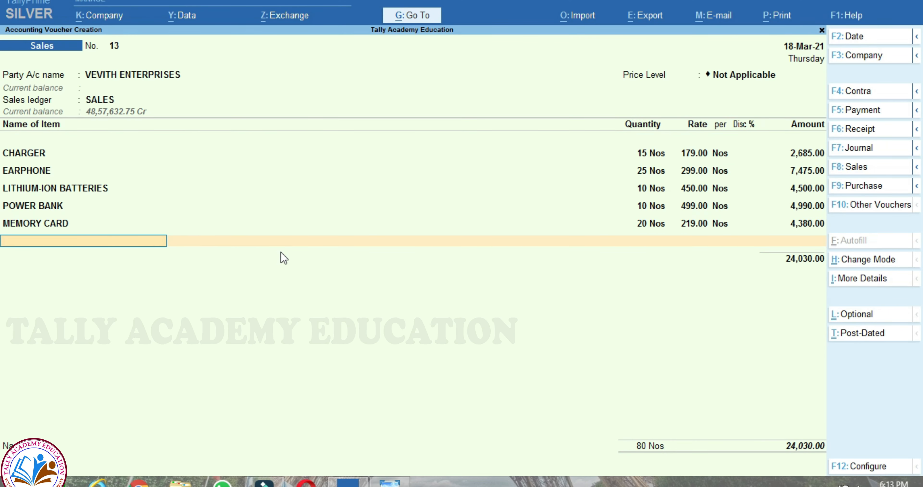
text(US)
key(Return)
key(Return)
key(Return)
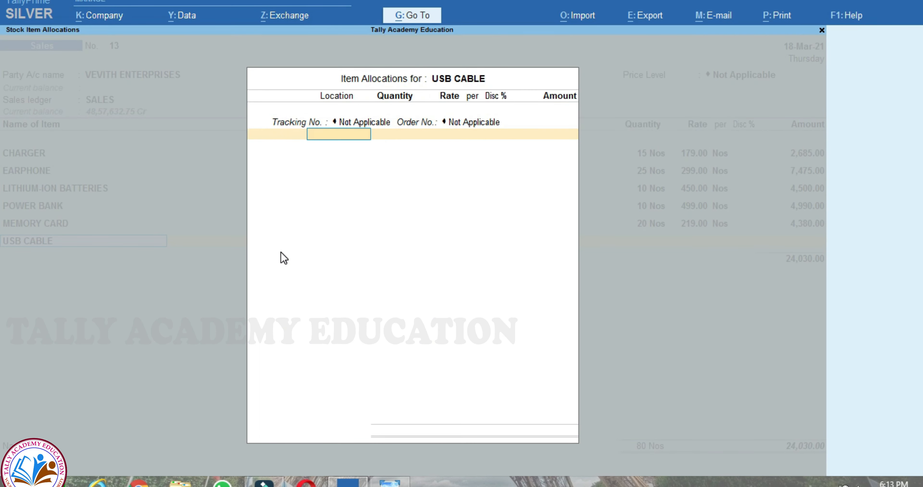
text(CH)
key(Return)
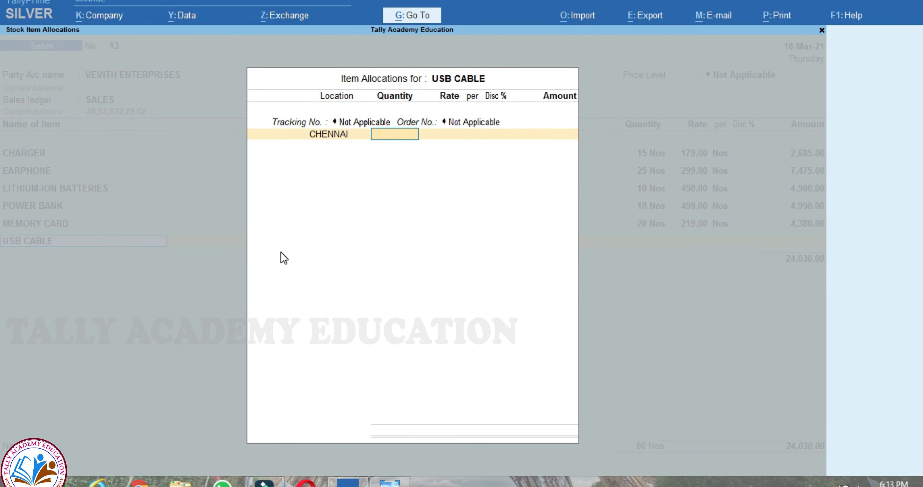
text(20)
key(Return)
key(alt+Tab)
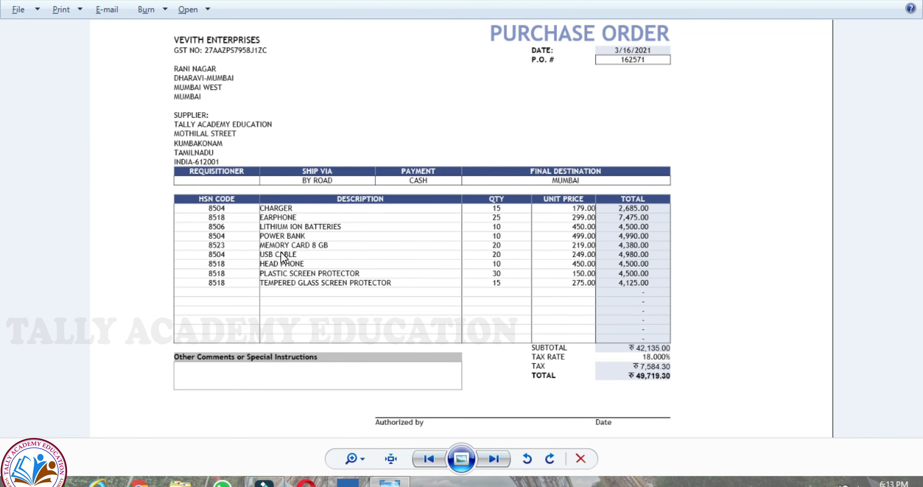
key(alt+Tab)
text(249)
key(Return)
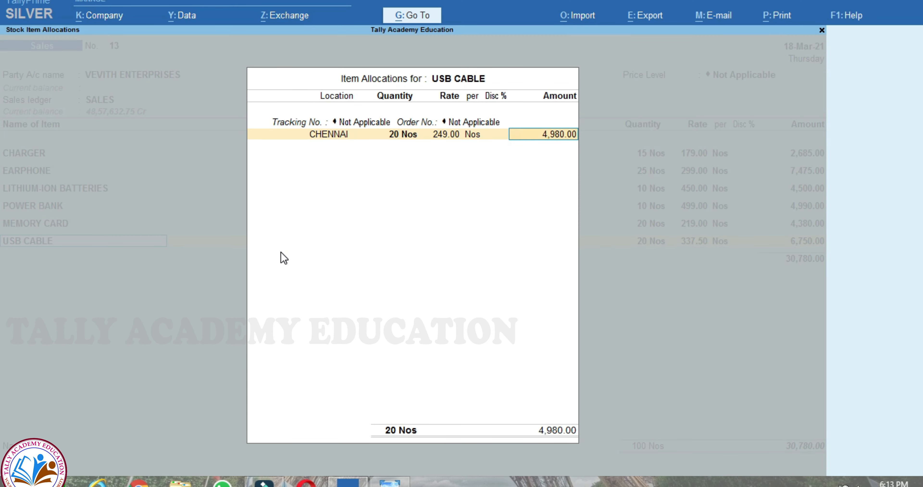
key(Return)
key(Return)
key(alt+Tab)
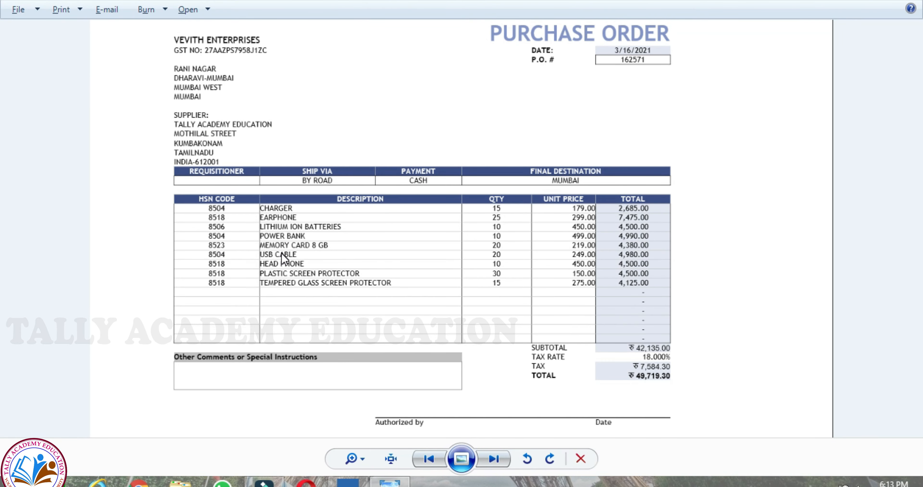
- Add HEADPHONES from CHENNAI, 10 Nos at 450, checked against the purchase order
key(alt+Tab)
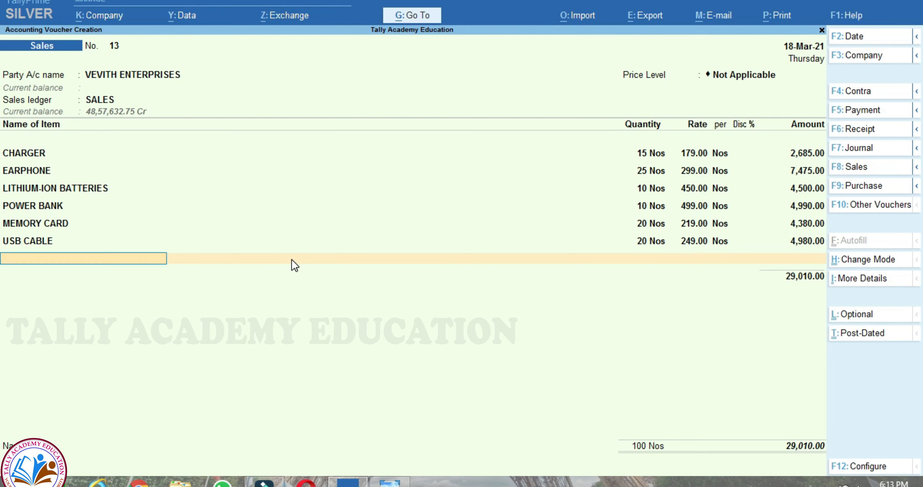
text(HE)
key(Return)
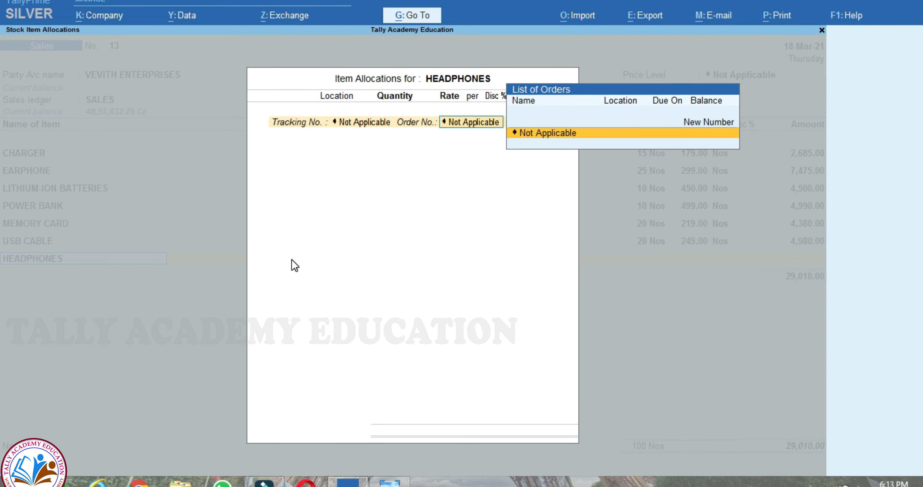
key(Return)
text(CH)
key(Return)
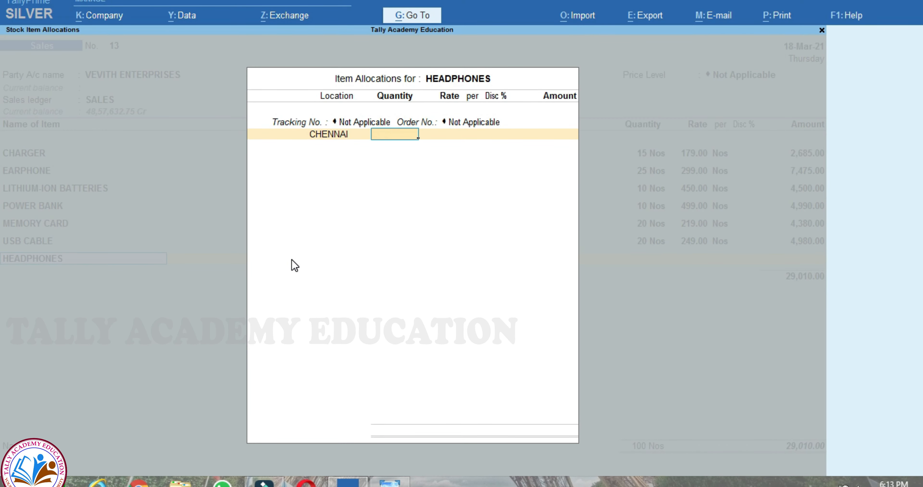
text(10)
key(Return)
text(45)
key(alt+Tab)
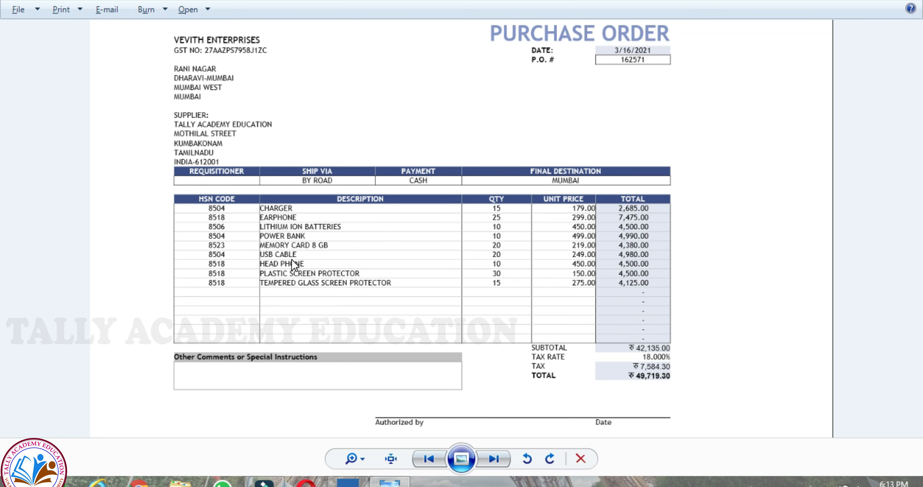
key(alt+Tab)
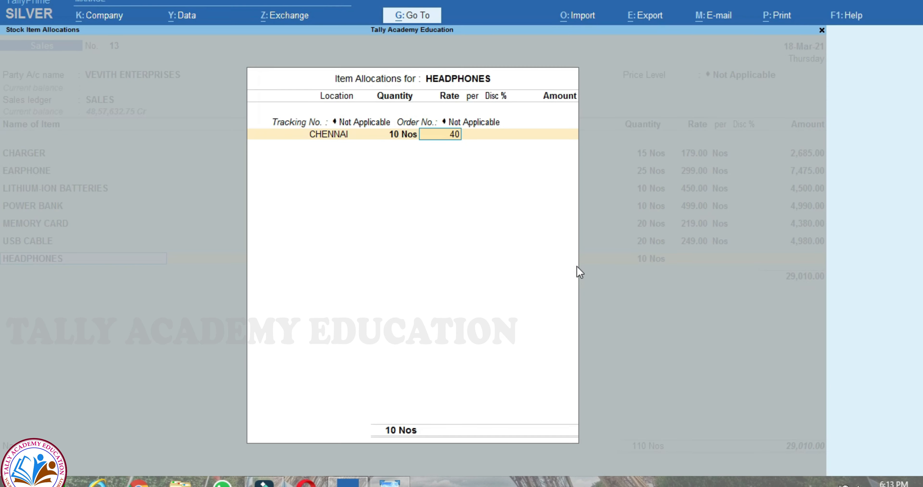
key(BackSpace)
text(50)
key(Return)
key(Return)
key(Return)
key(Return)
key(Return)
key(Return)
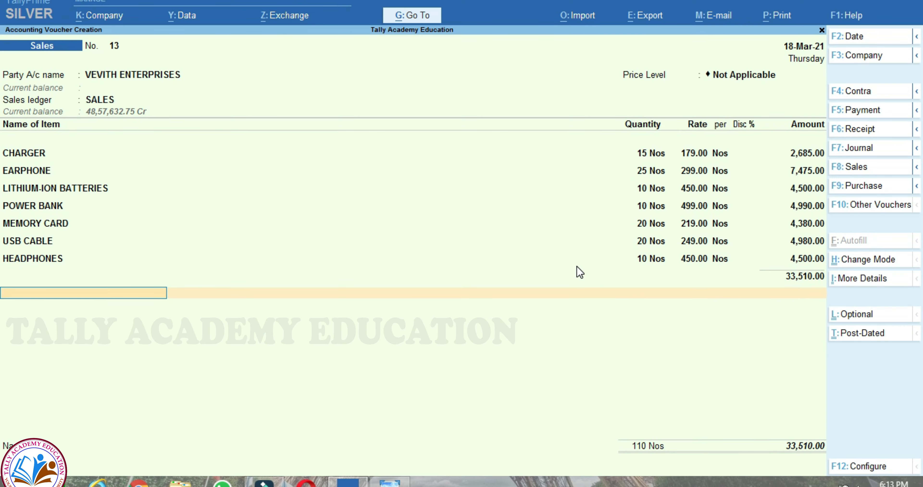
- Add PLASTIC SCREEN PROTECTOR from CHENNAI, 30 Nos at 150
key(alt+Tab)
key(alt+Tab)
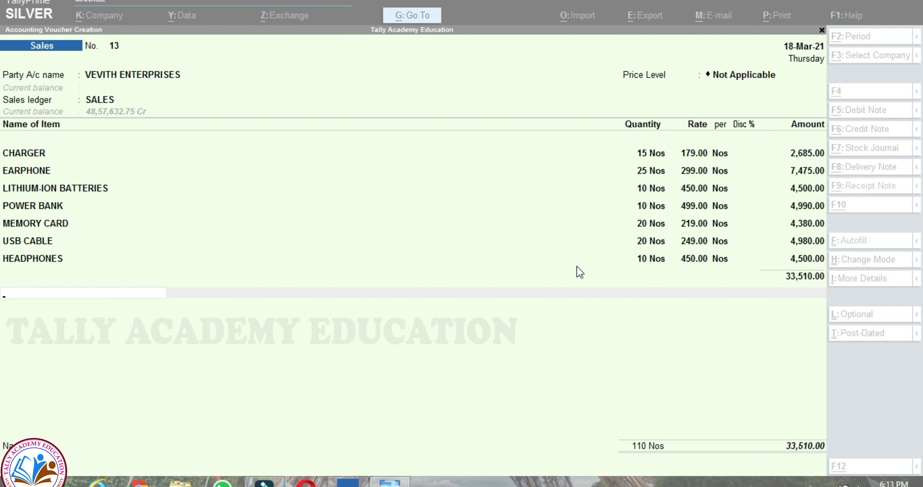
key(BackSpace)
key(Return)
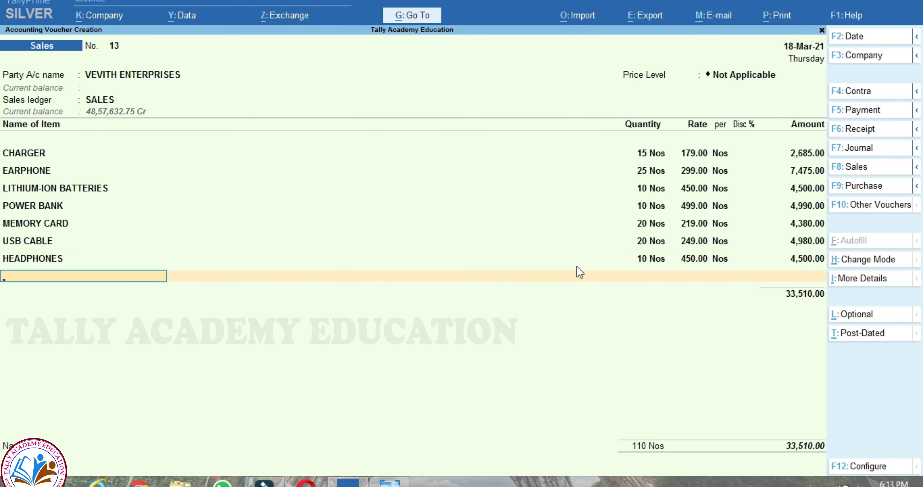
text(SC)
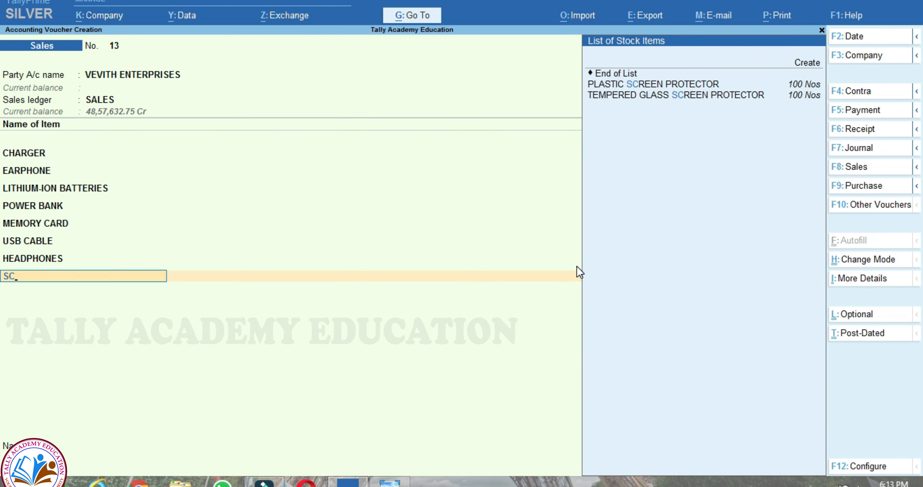
key(Return)
key(Return)
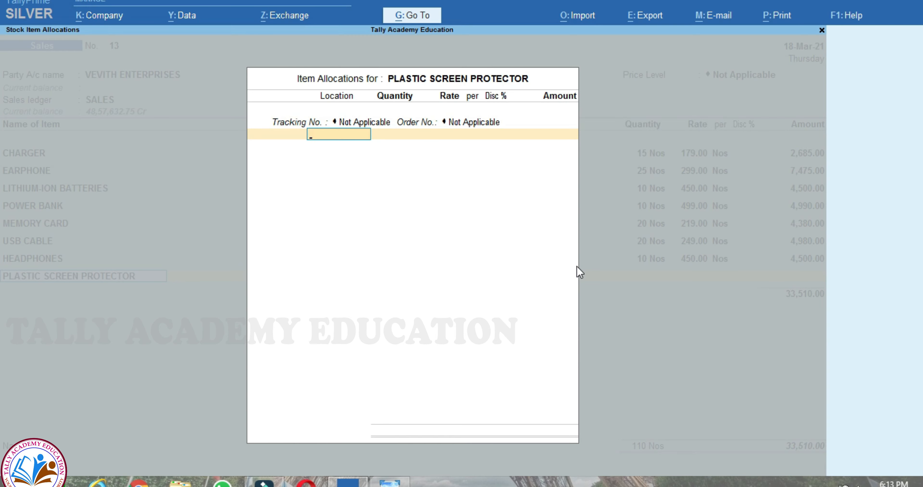
text(CH)
key(Return)
key(alt+Tab)
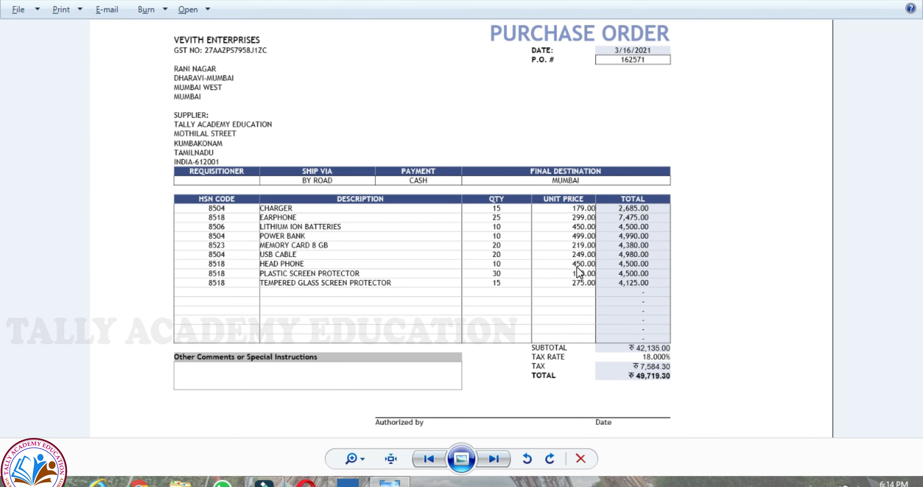
key(alt+Tab)
text(30)
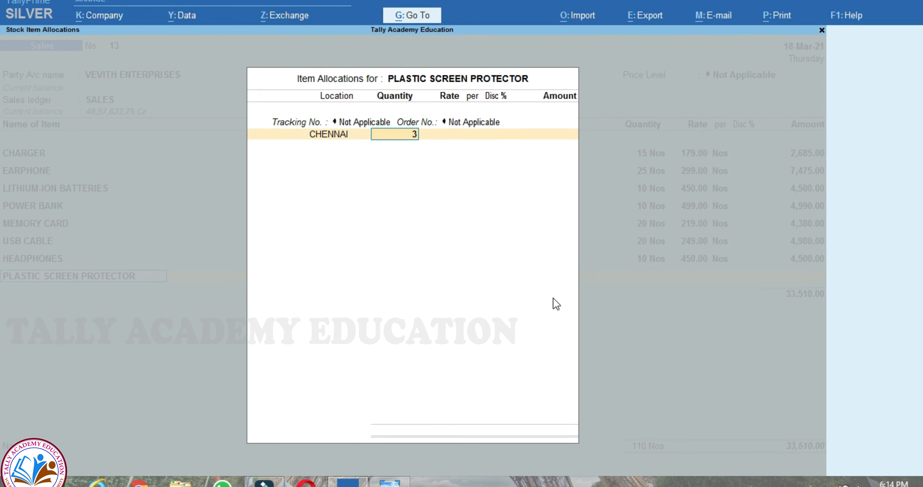
key(Return)
text(150)
key(Return)
key(Return)
key(Return)
key(Return)
key(Return)
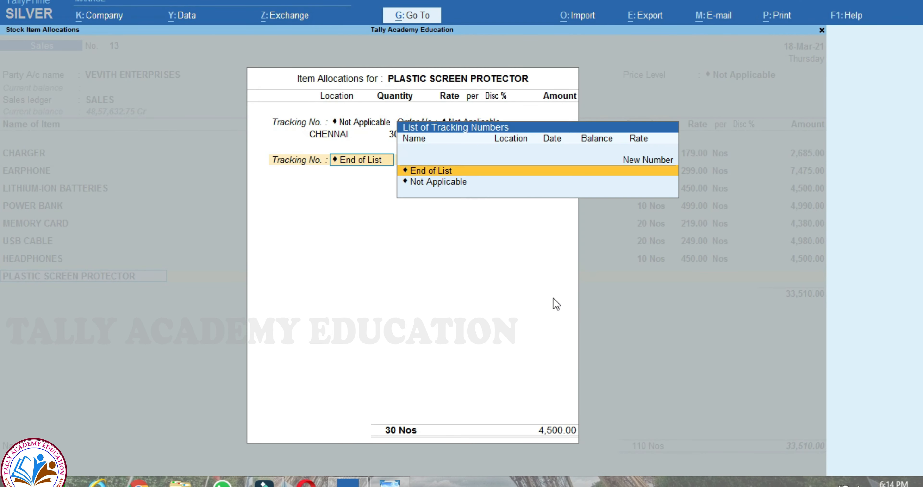
key(Return)
key(alt+Tab)
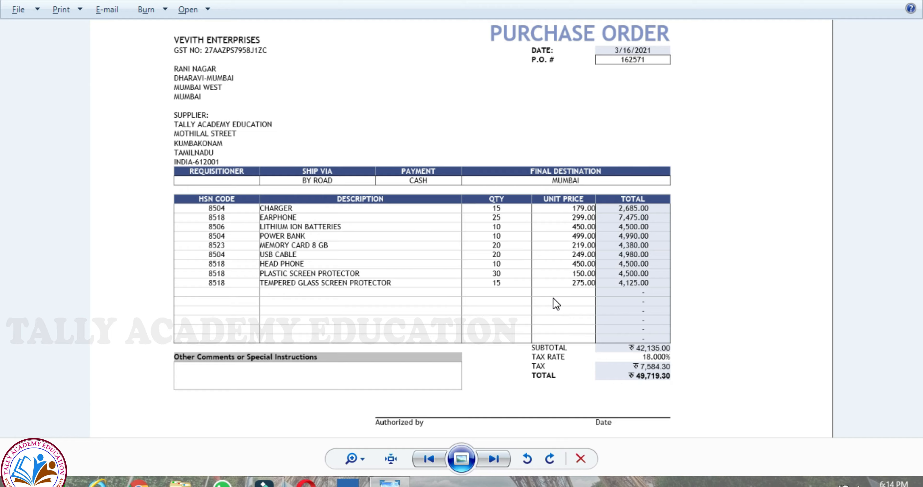
key(alt+Tab)
- Add TEMPERED GLASS SCREEN PROTECTOR from CHENNAI, 15 Nos at 275, totalling 42,135.00
text(te)
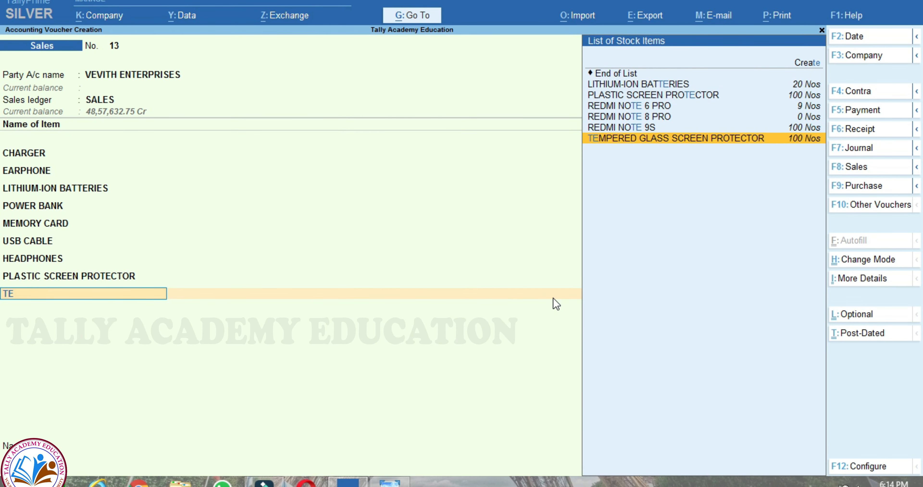
key(Return)
key(Return)
text(ch)
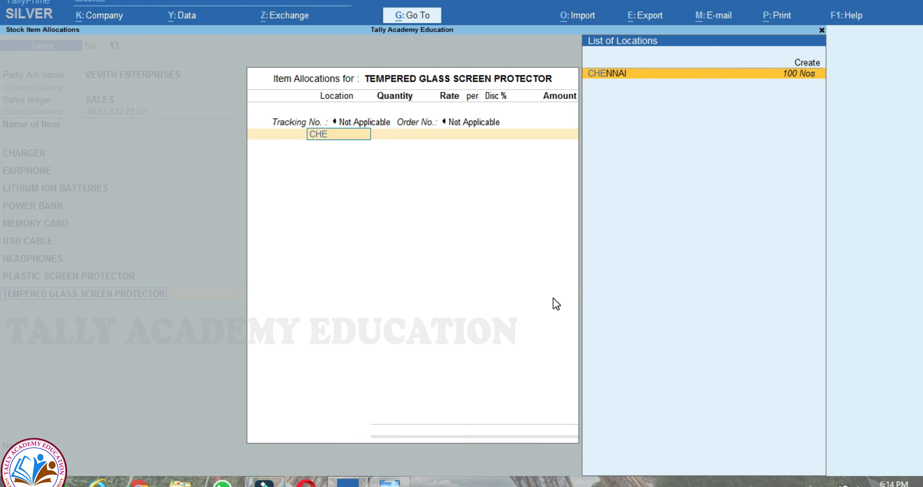
key(Return)
key(BackSpace)
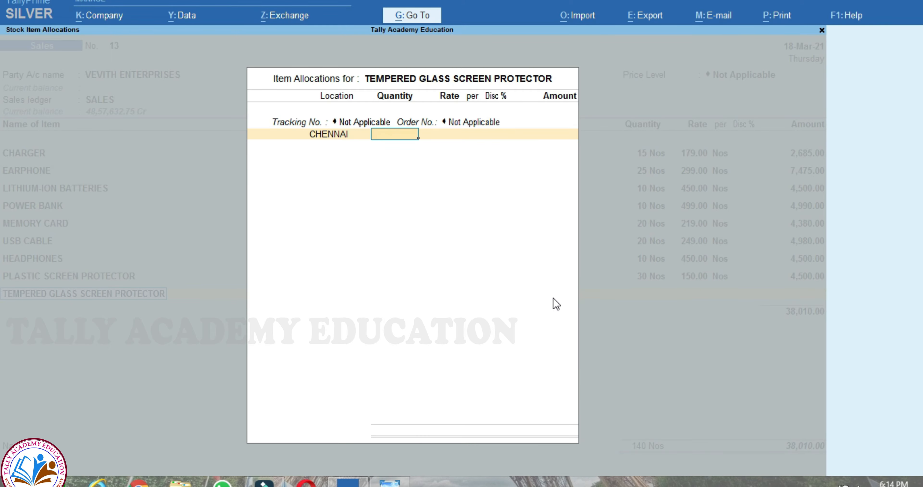
key(alt+Tab)
key(alt+Tab)
text(15)
key(Return)
text(275)
key(Return)
key(Return)
key(Return)
key(Return)
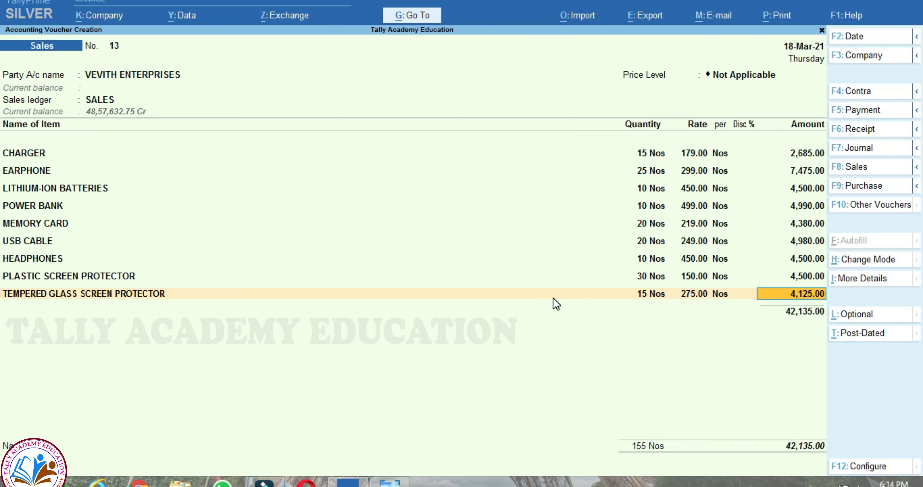
key(Return)
key(alt+Tab)
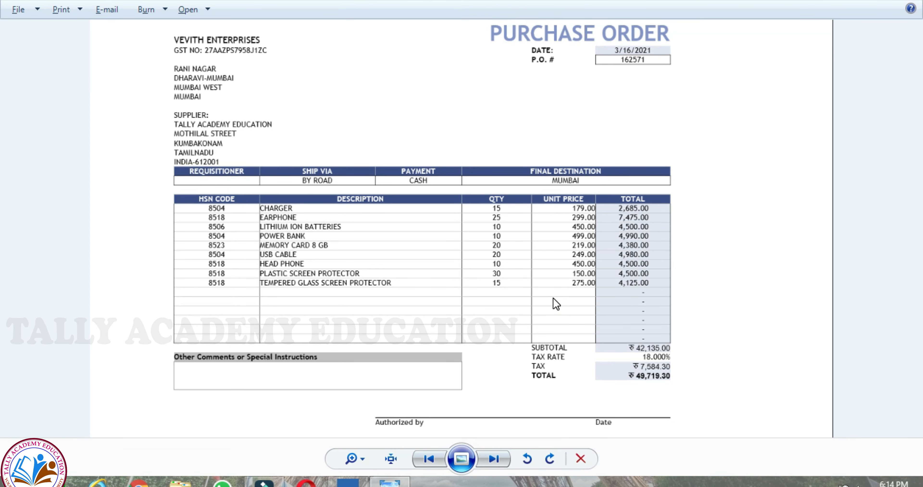
key(alt+Tab)
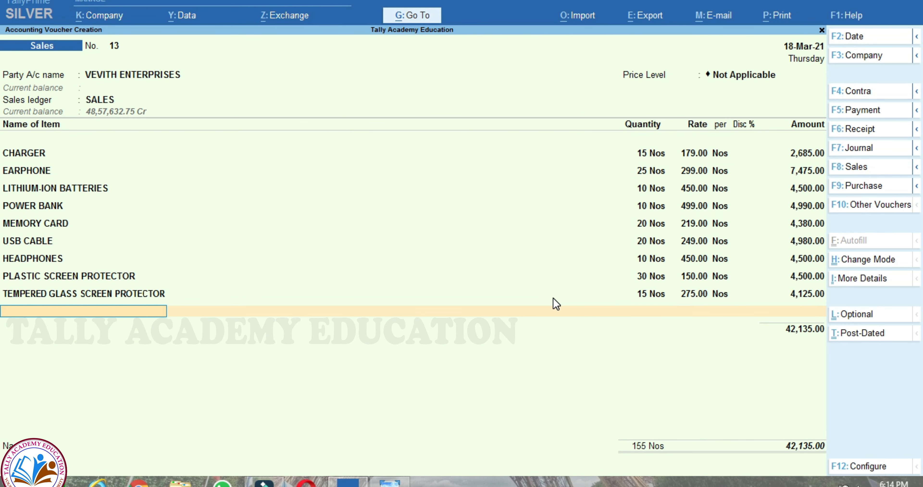
key(Return)
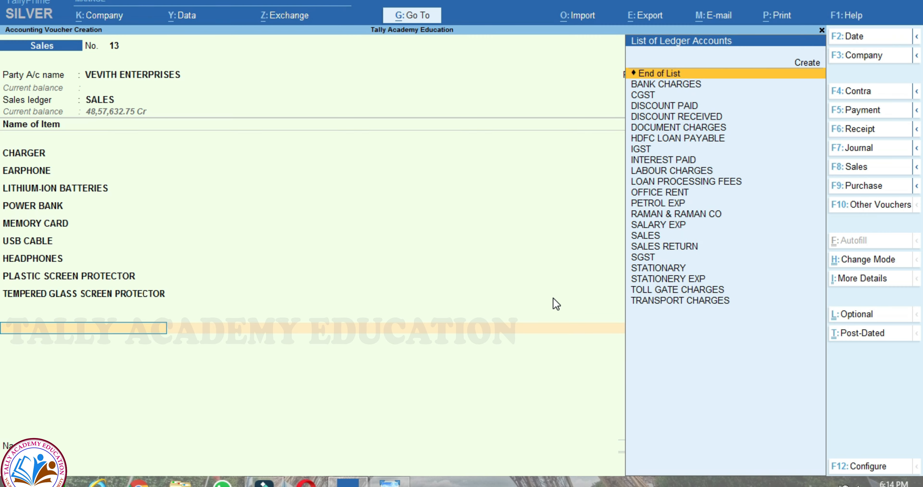
- Add IGST of 7,584.30, set new bill reference 0013, and save voucher No. 13 for 49,719.30
text(IG)
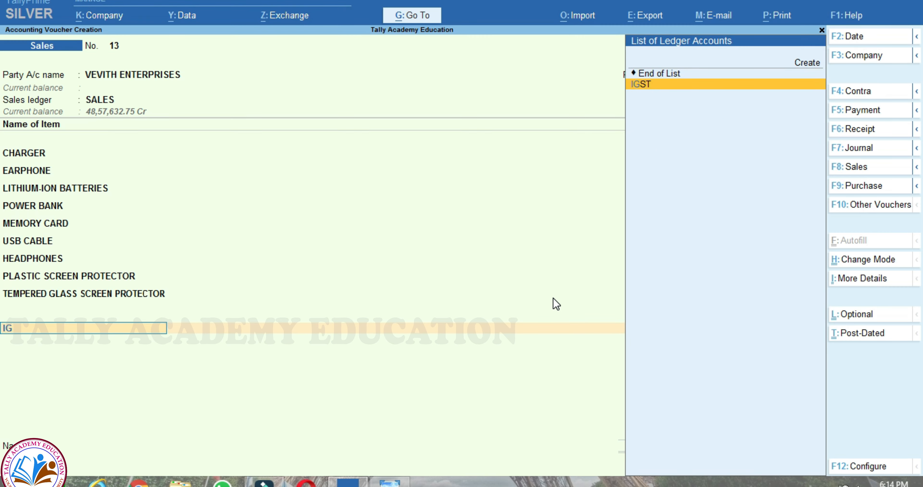
key(Return)
key(Return)
key(Return)
key(Return)
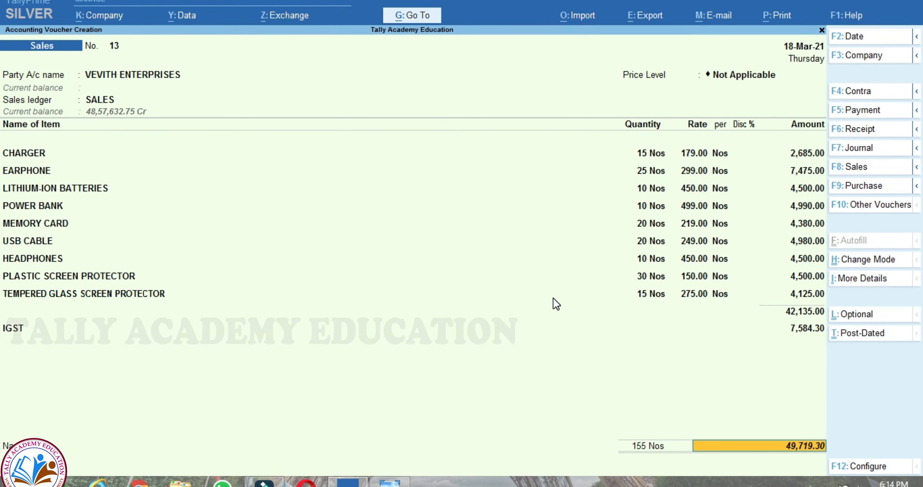
key(Return)
key(Return)
text(00)
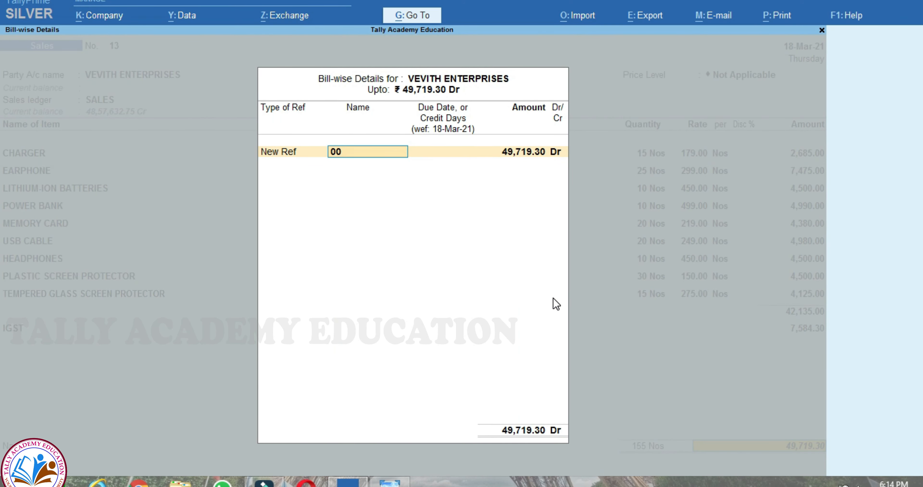
text(13)
key(Return)
key(Return)
key(Return)
key(Return)
key(Return)
key(Return)
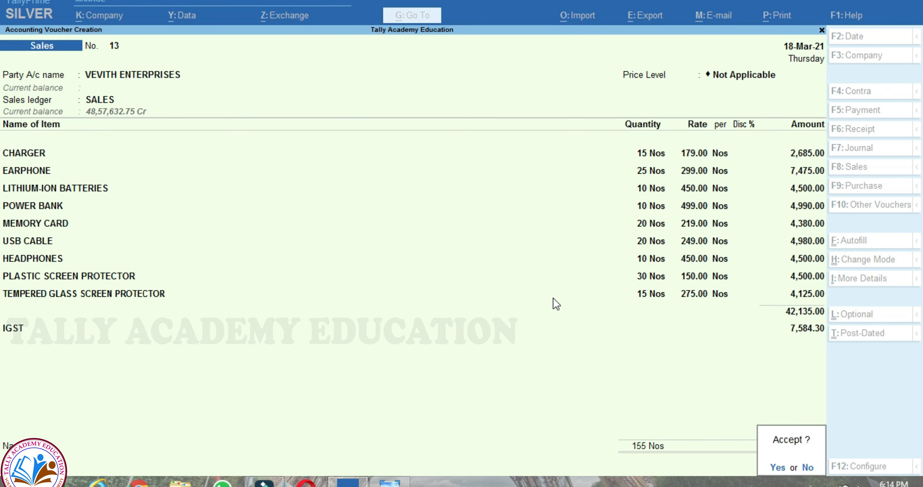
key(Return)
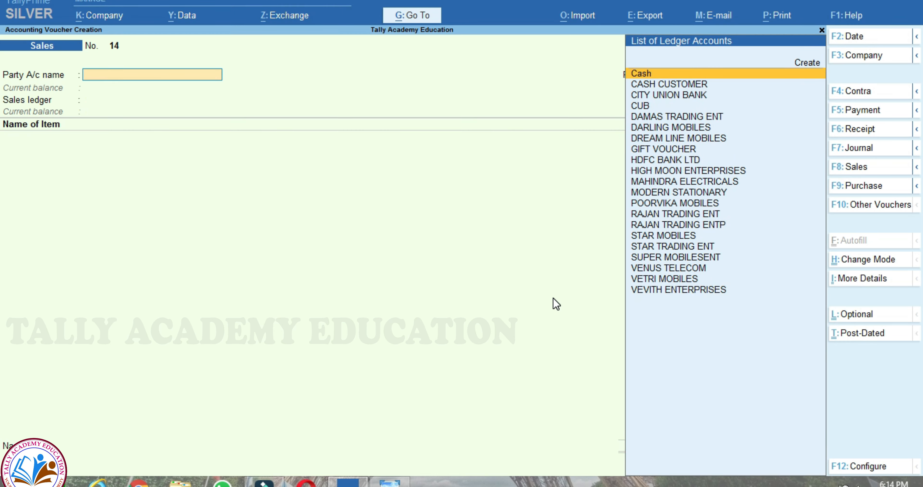
key(Escape)
key(Escape)
key(Escape)
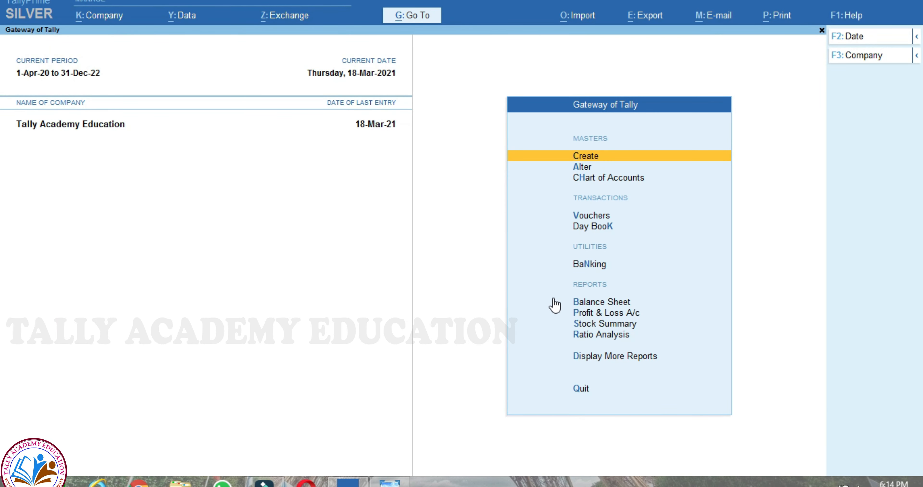
- Open VEVITH ENTERPRISES' ledger vouchers and bring up sales voucher No. 13
text(dalV)
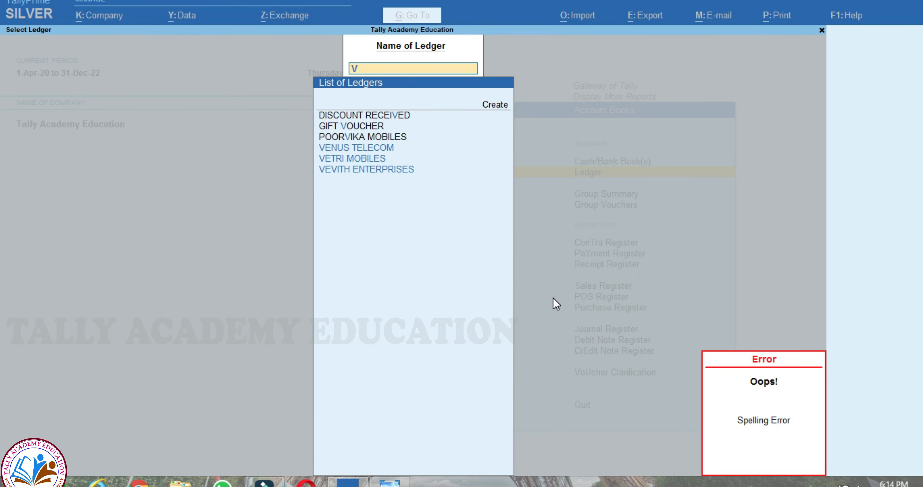
key(Down)
key(Down)
key(Return)
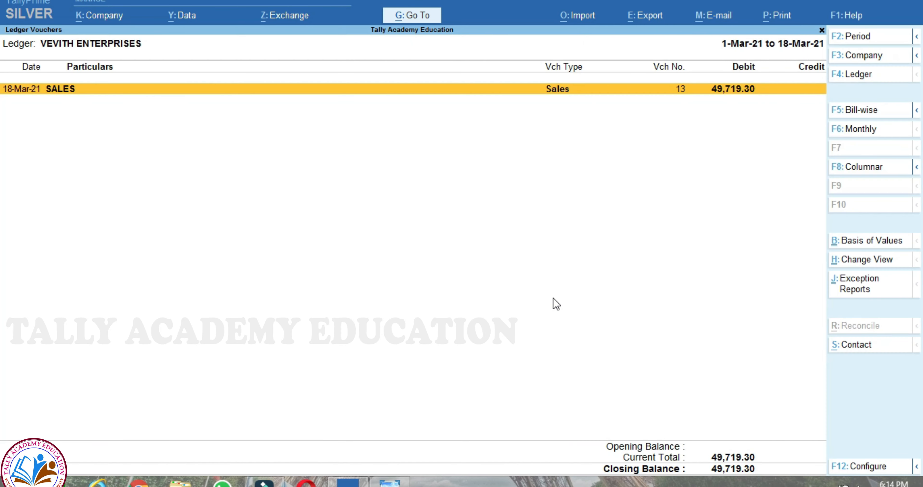
key(Return)
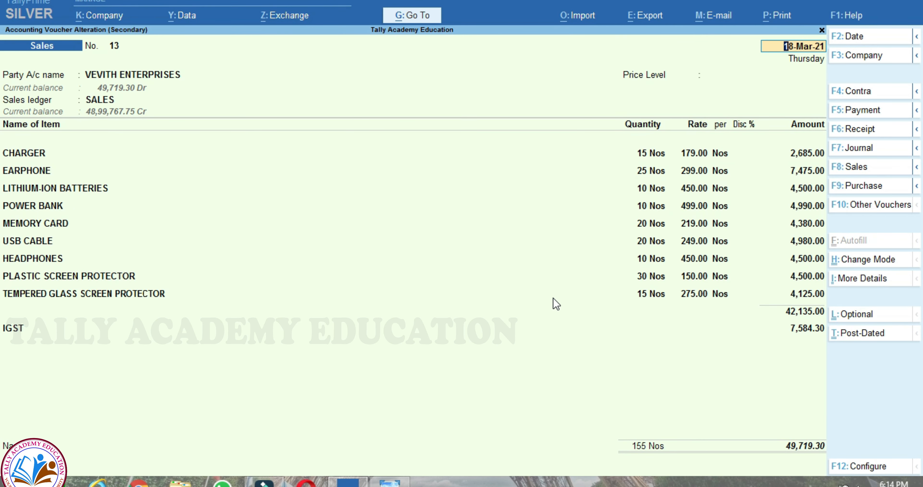
- Preview the voucher's Tax Invoice for 49,719.30, zoomed in and read through, then close it
key(alt+p)
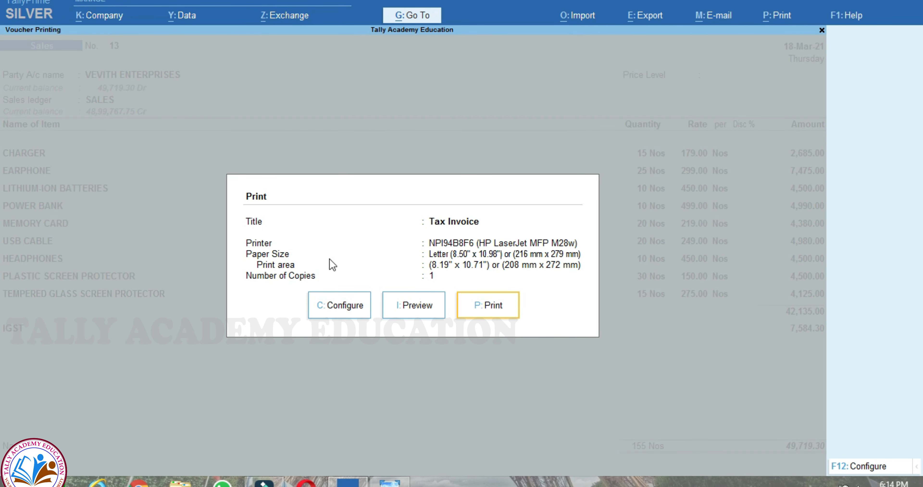
click(402, 305)
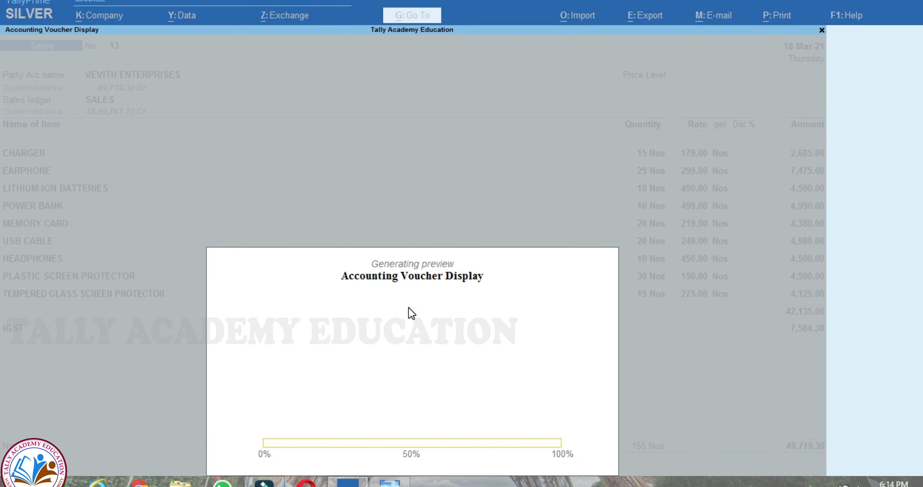
click(411, 313)
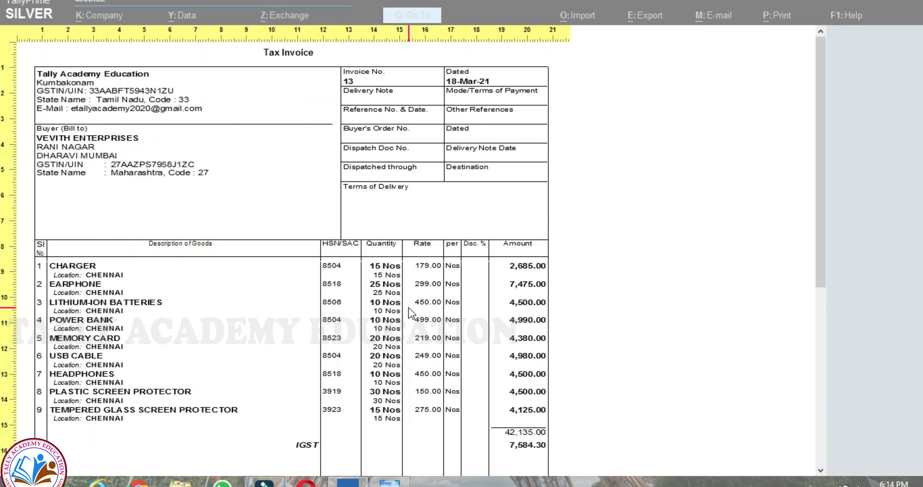
scroll(409, 308, down, 1)
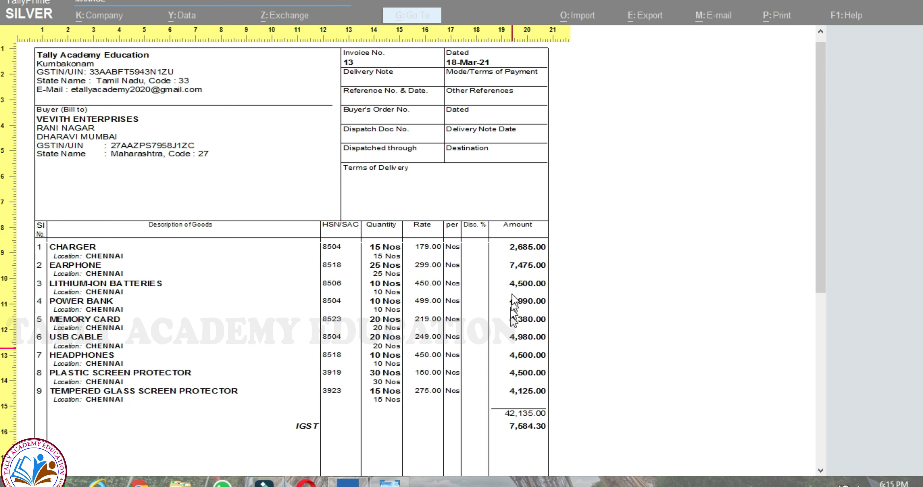
scroll(533, 453, down, 5)
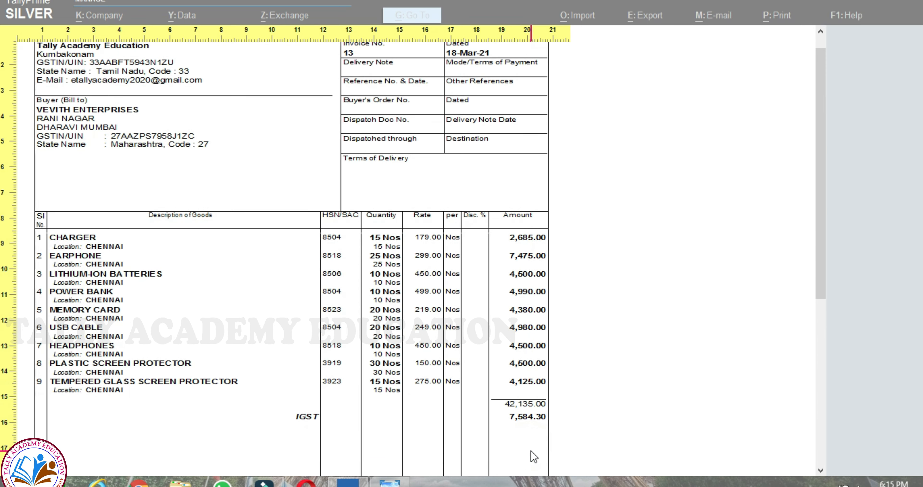
scroll(534, 456, down, 1)
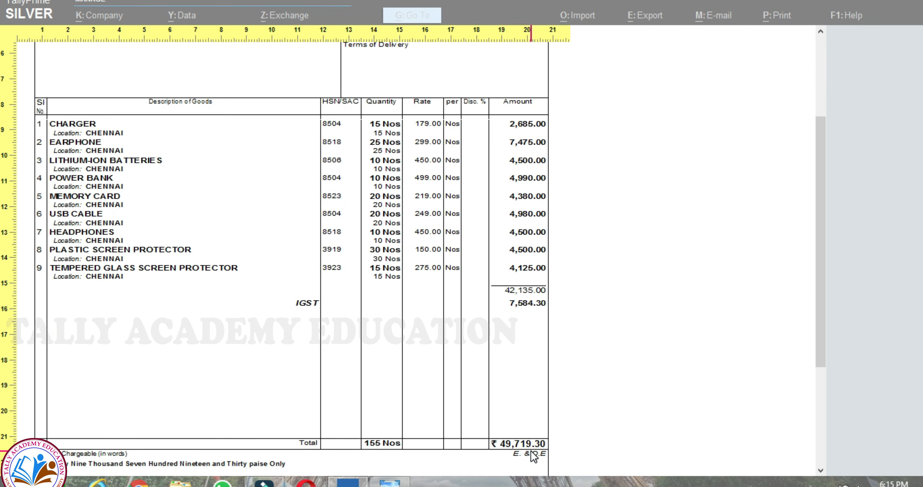
click(534, 456)
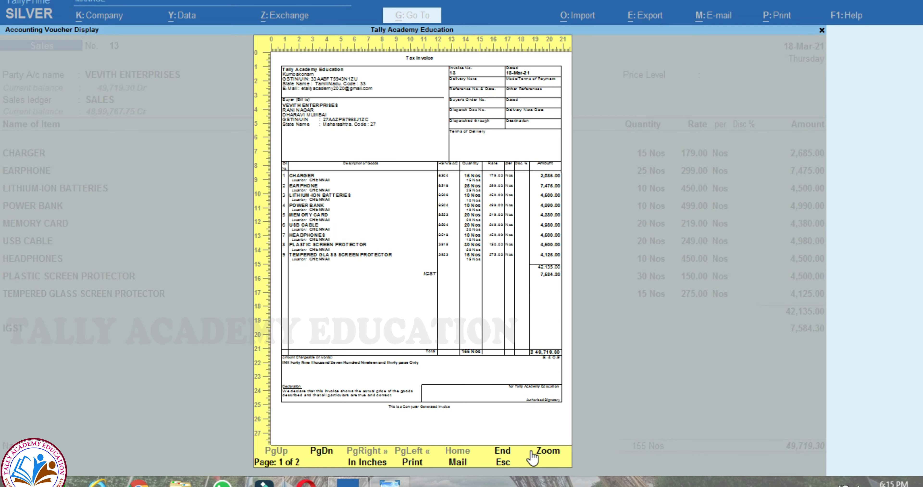
key(Escape)
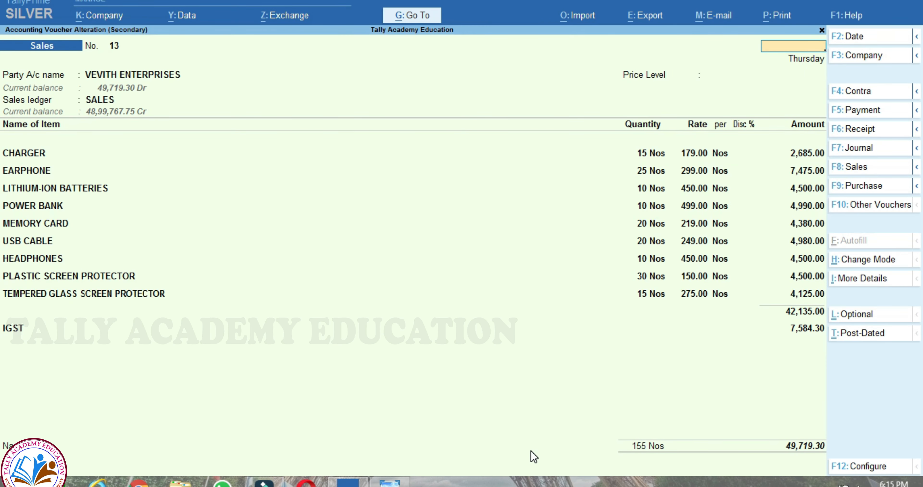
- Show POORVIKA MOBILES' ledger in Bill-wise view, with bill 12 pending at 5,60,500.00 Dr
key(Escape)
key(Escape)
key(Home)
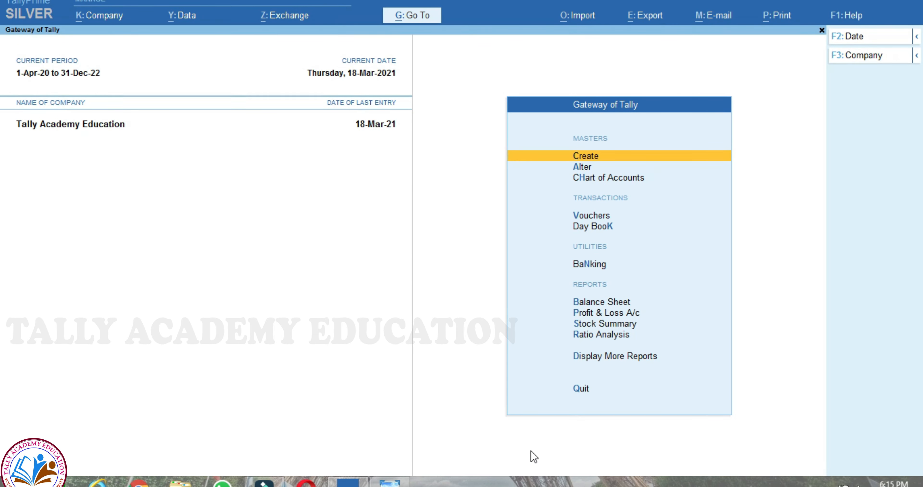
text(dalPO)
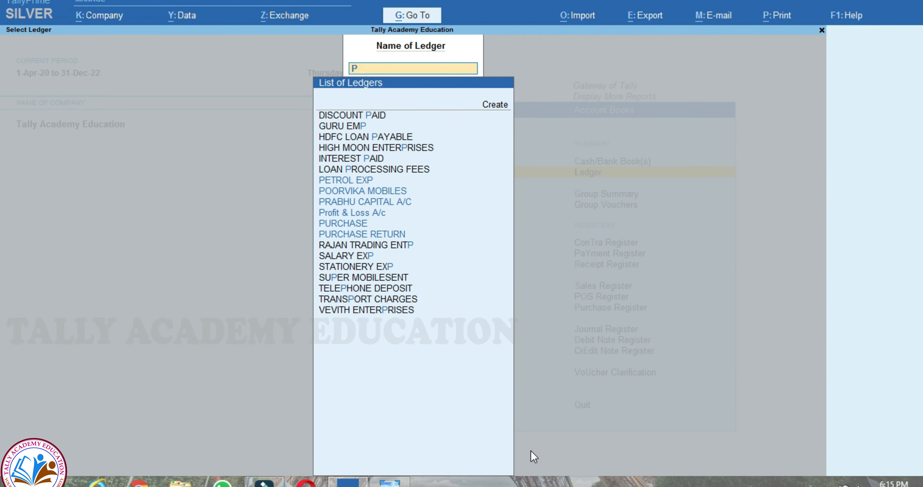
key(Return)
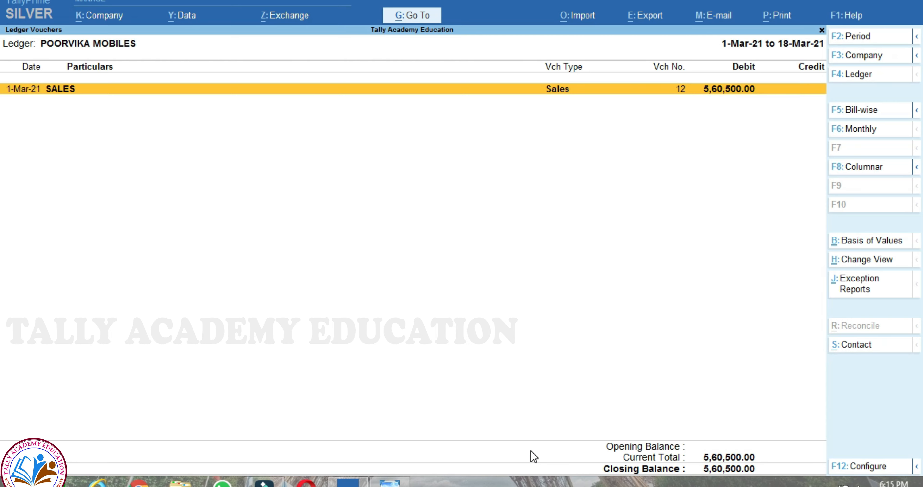
key(alt)
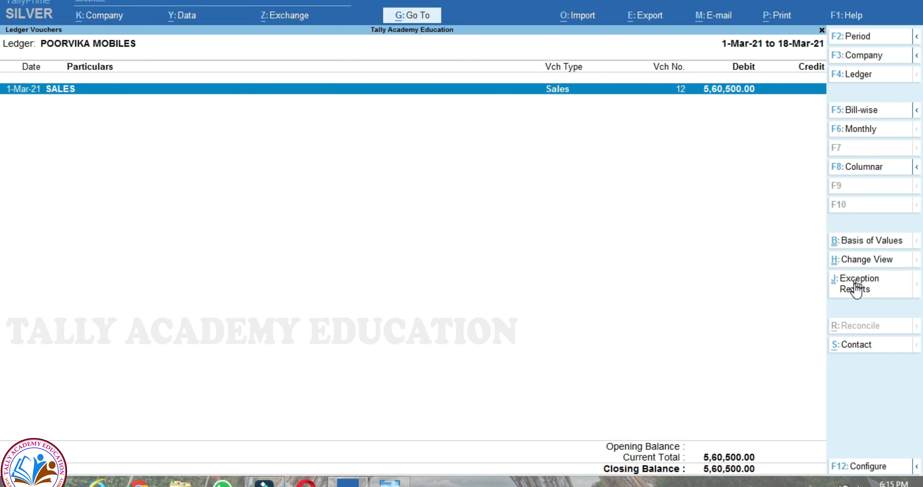
key(F5)
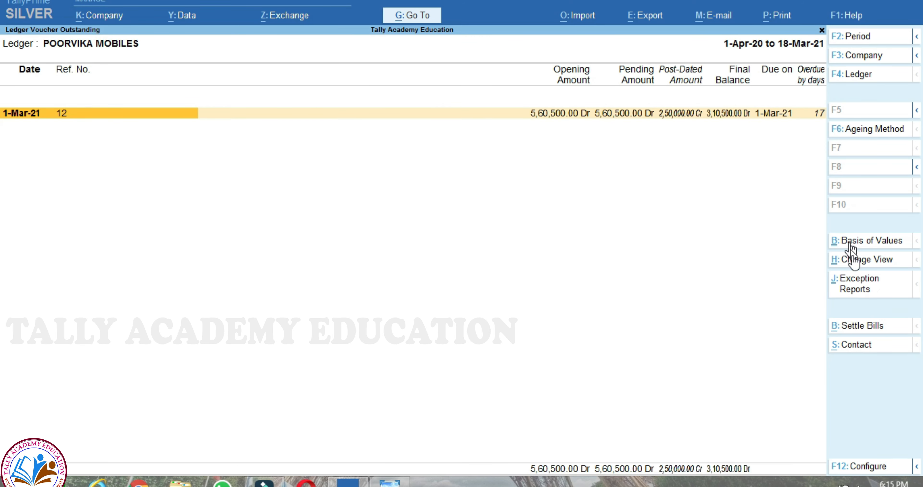
- Begin settling bill 12 with a receipt dated 20-Mar-21 into CITY UNION BANK
click(879, 326)
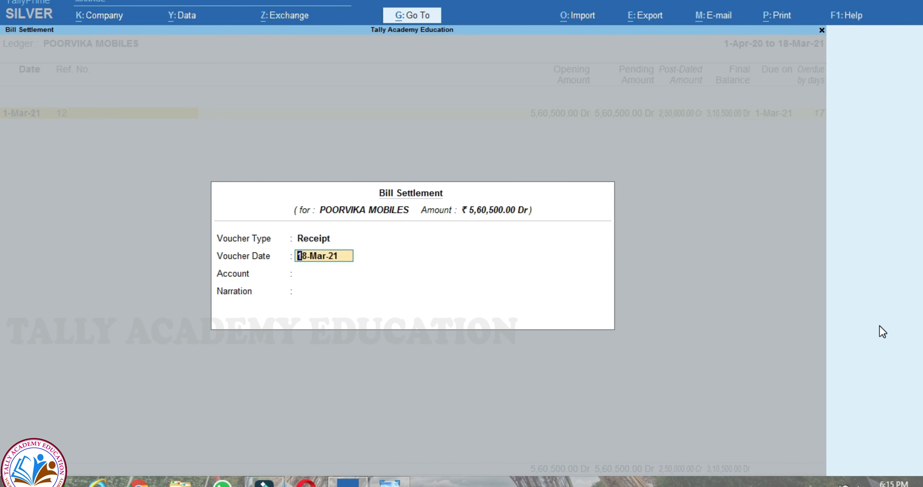
text(20.03.2021)
key(Return)
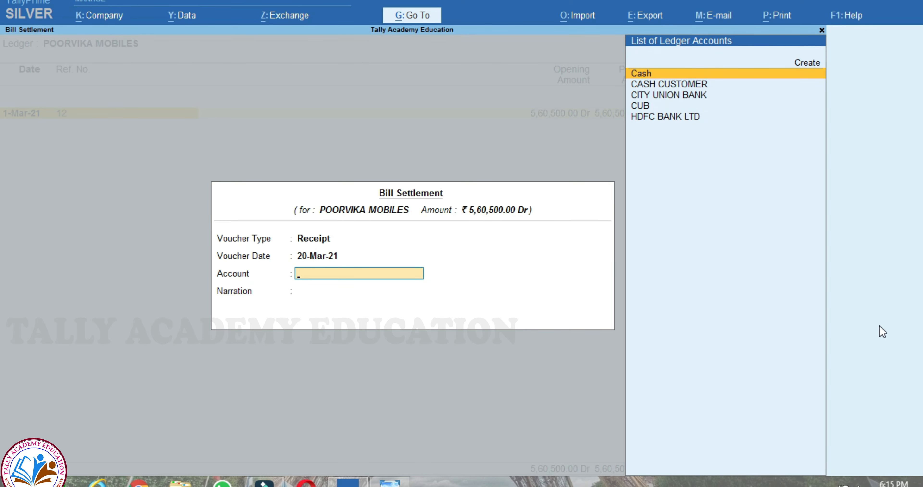
key(Down)
key(Down)
key(Down)
key(Up)
key(Return)
key(Return)
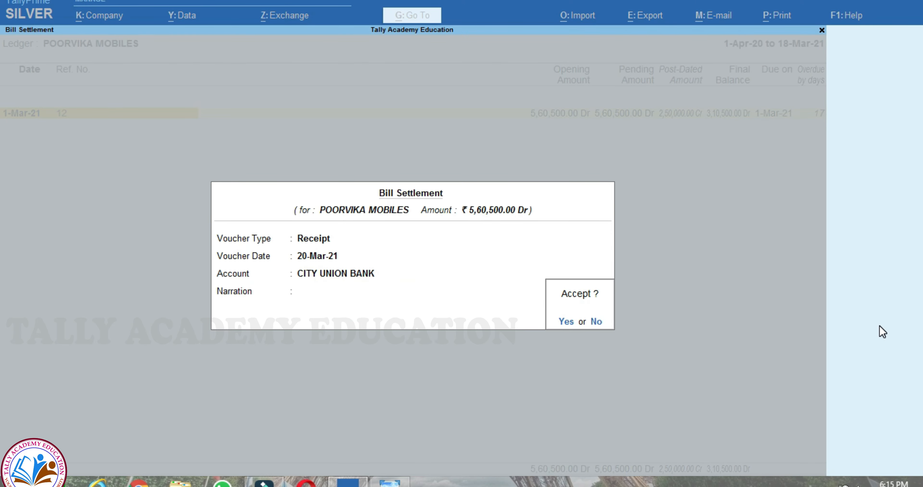
key(Return)
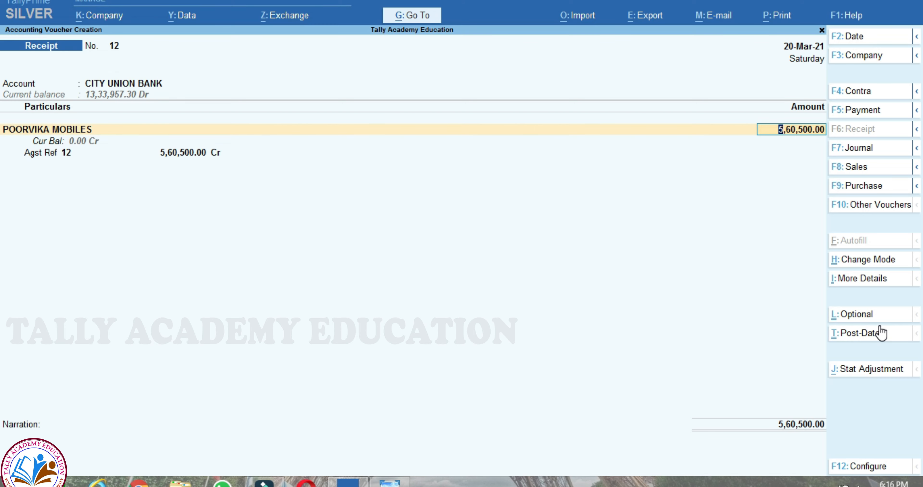
- Receive 2,50,000 and allocate the full amount against bill 12
text(2,50,00)
text(0000)
key(Return)
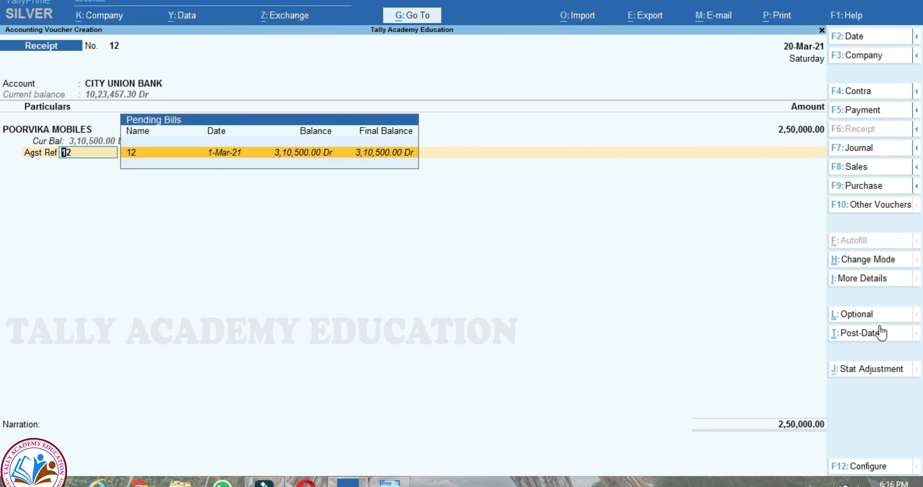
key(Return)
key(Return)
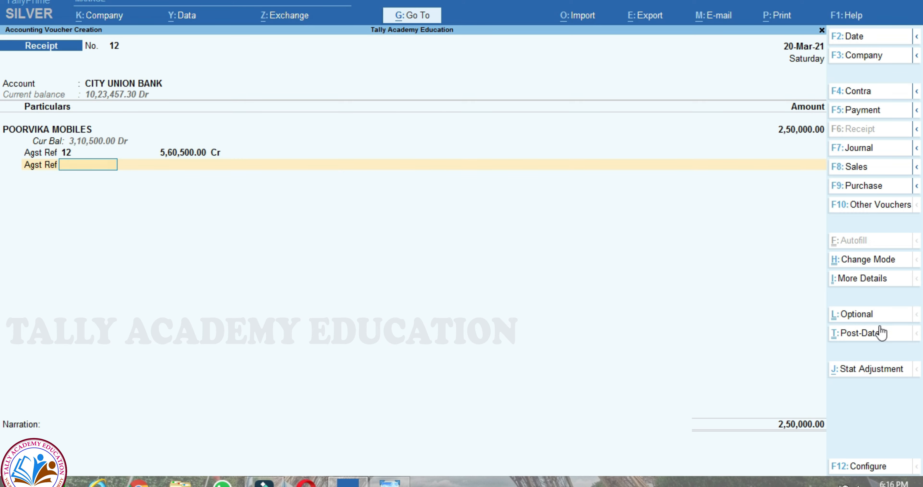
key(BackSpace)
text(2,50,)
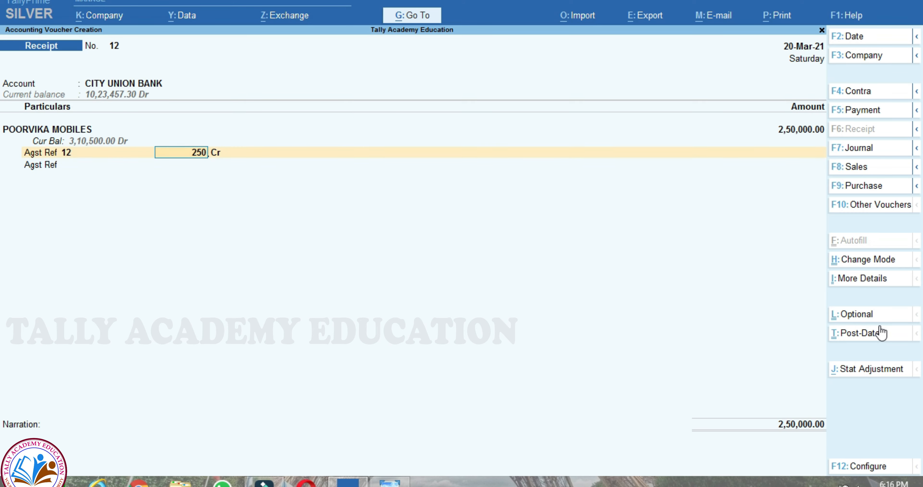
text(000)
key(Return)
key(Return)
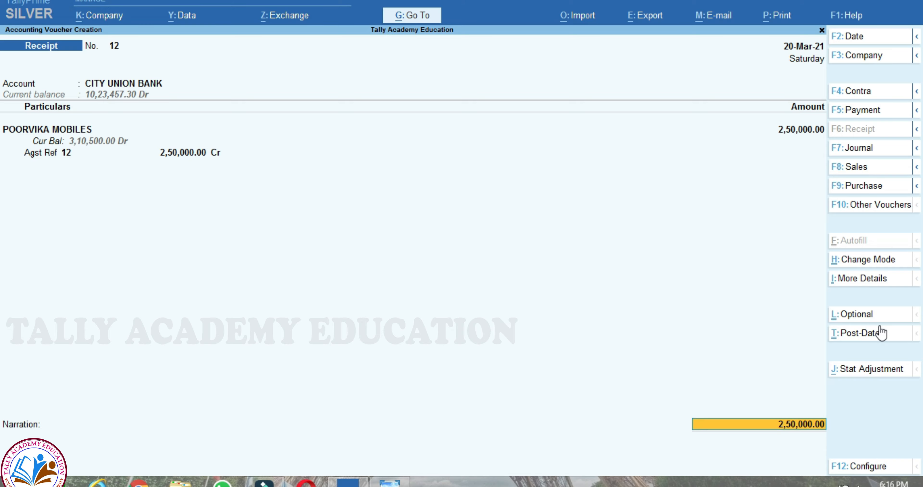
key(Return)
key(Return)
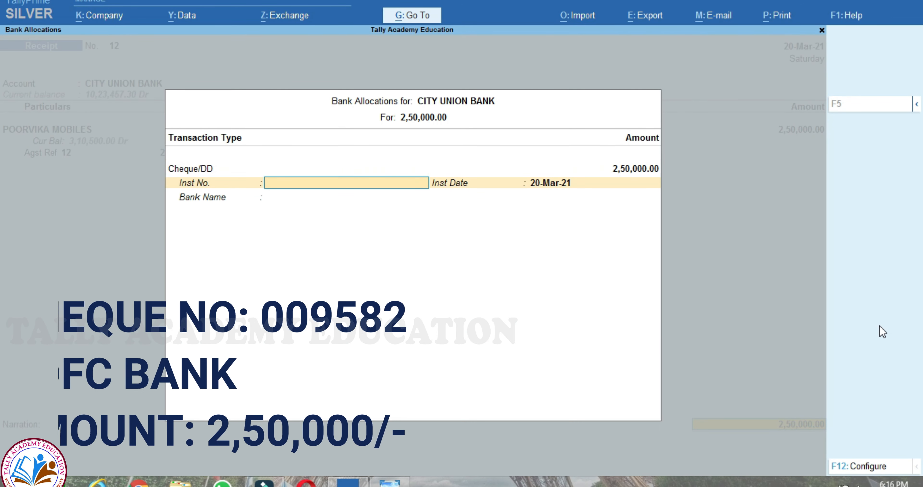
- Enter cheque 009582 on HDFC Bank (India), mark the receipt post-dated, and save it
text(009582)
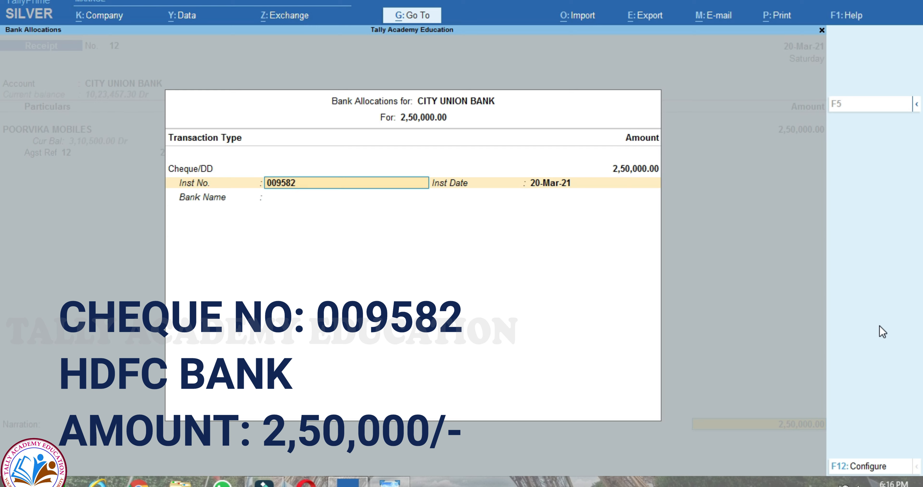
key(Return)
key(Return)
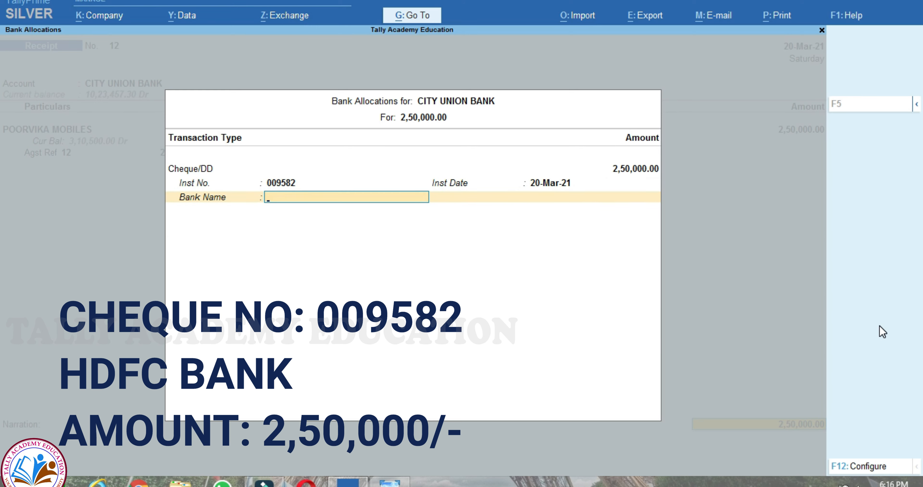
text(HD)
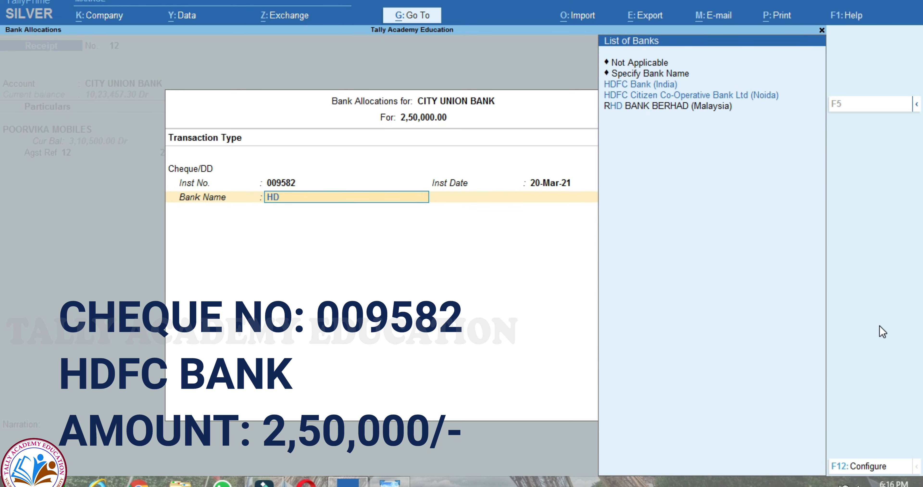
text(FC)
key(Down)
key(Up)
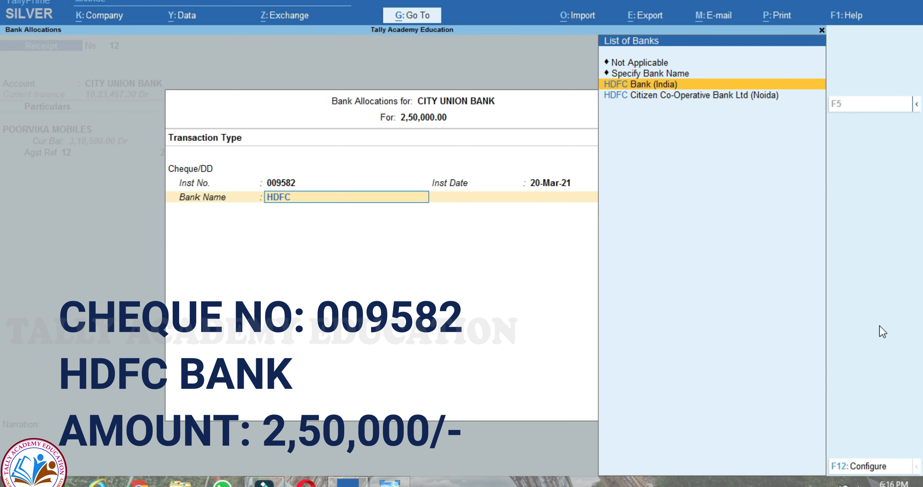
key(Return)
key(Return)
key(Escape)
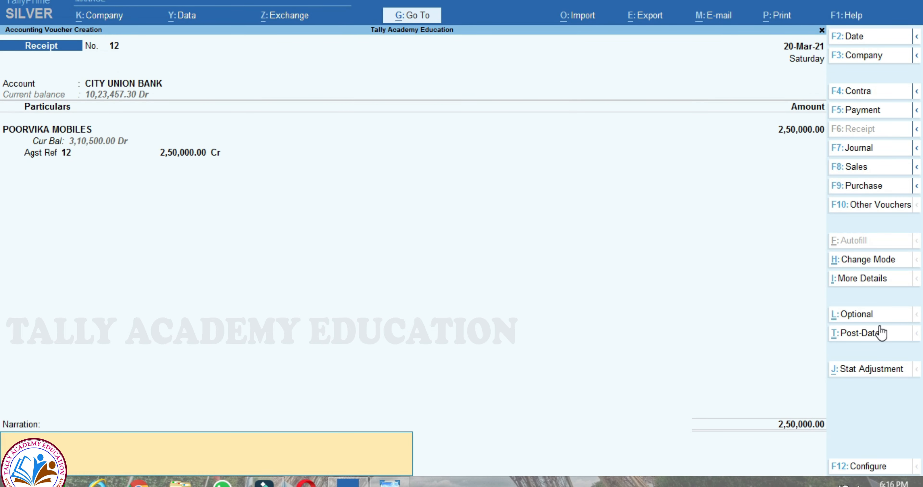
key(ctrl+t)
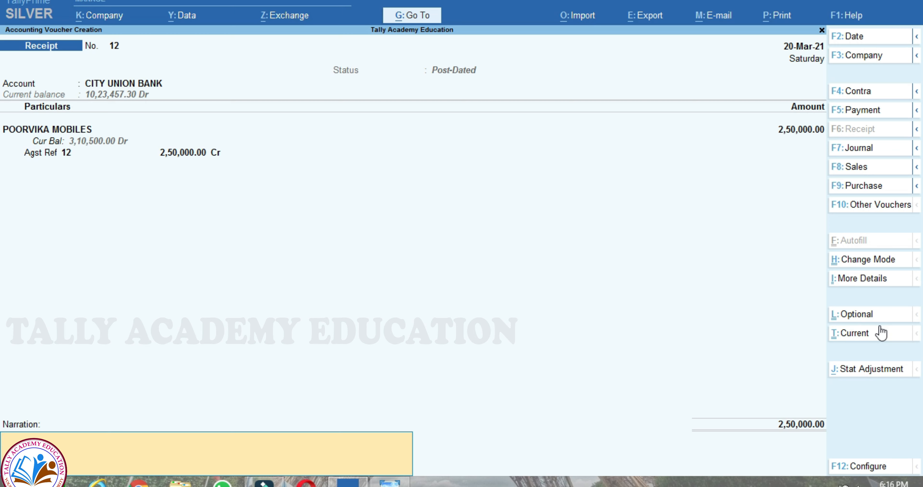
key(Return)
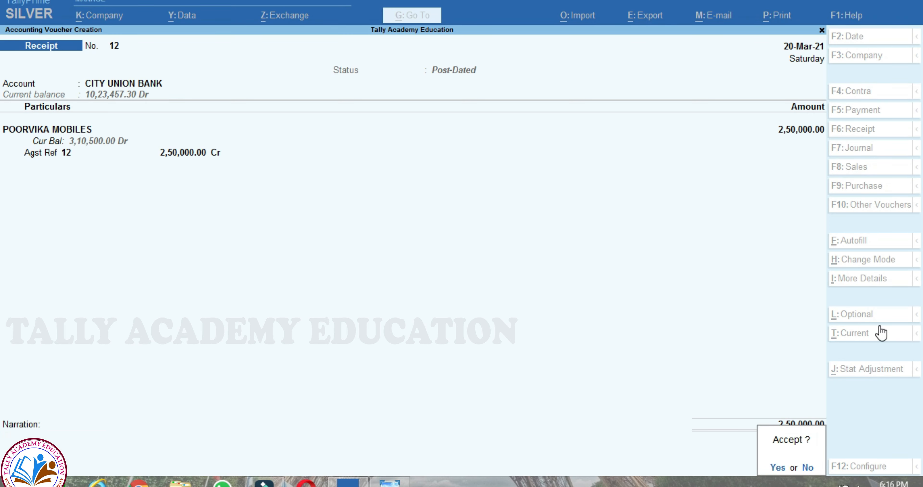
key(Return)
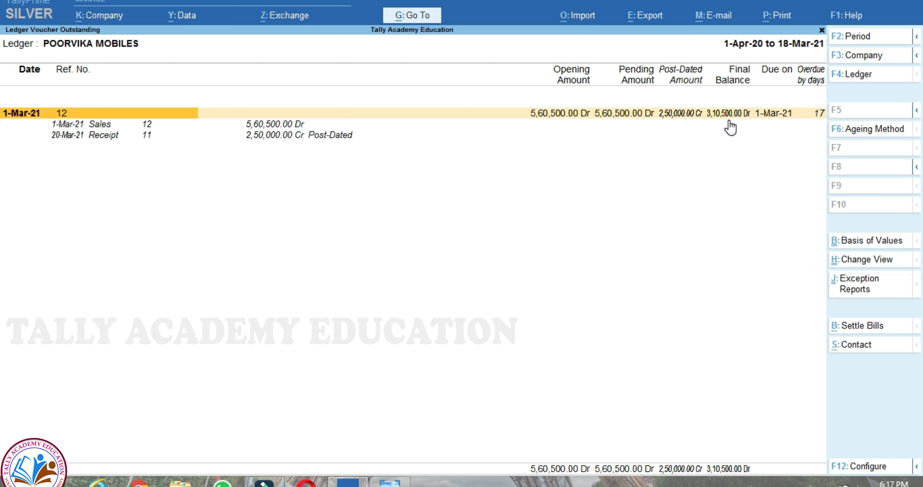
- Start a post-dated receipt for bill 12 dated 5-Apr-21 into CITY UNION BANK
key(space)
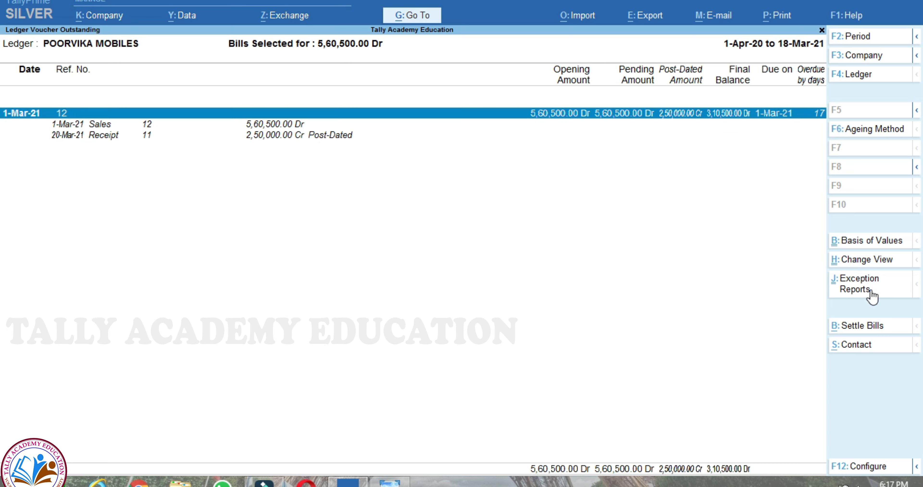
click(859, 326)
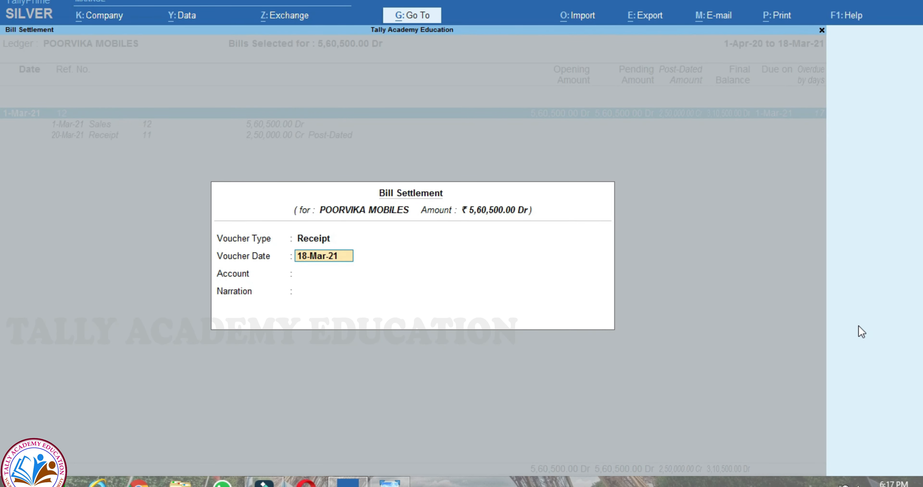
text(05.04.2021)
key(Return)
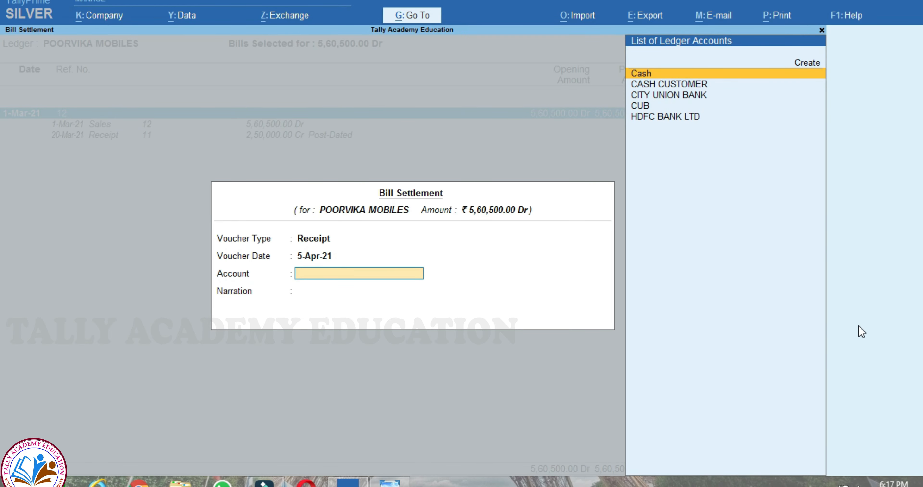
key(Down)
key(Down)
key(Down)
key(Up)
key(Return)
key(Return)
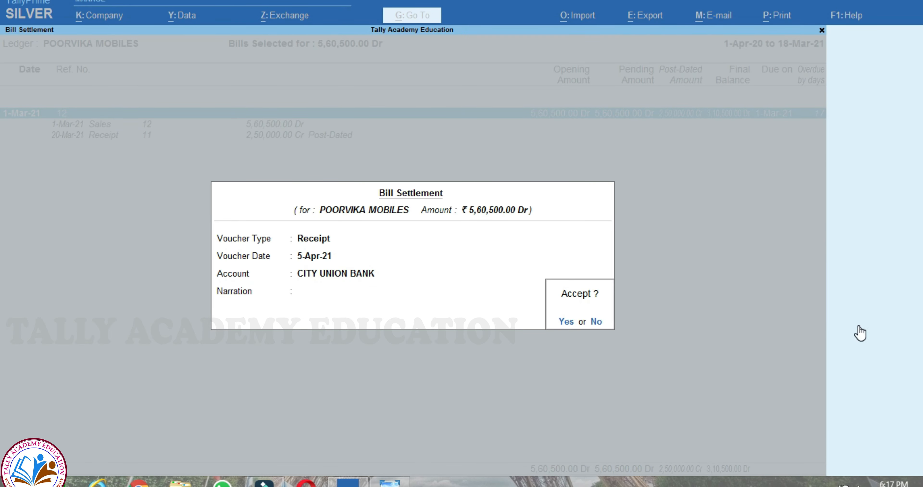
key(Return)
key(ctrl+t)
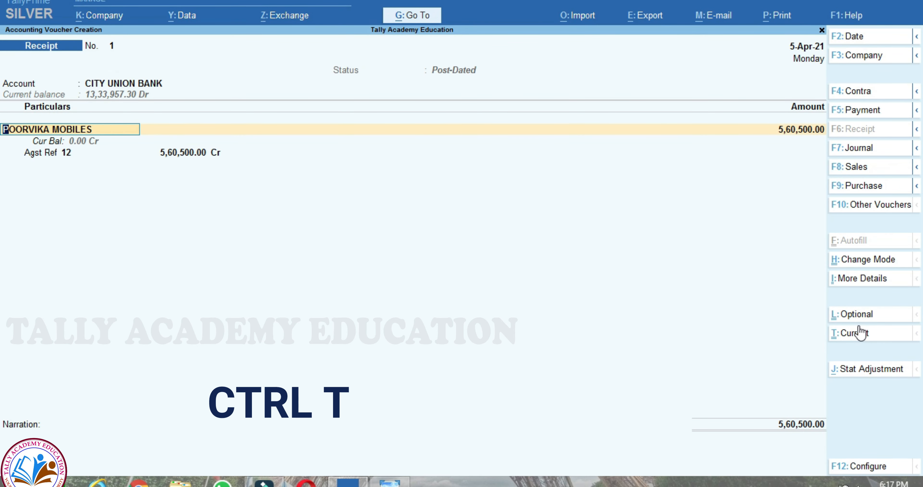
key(Return)
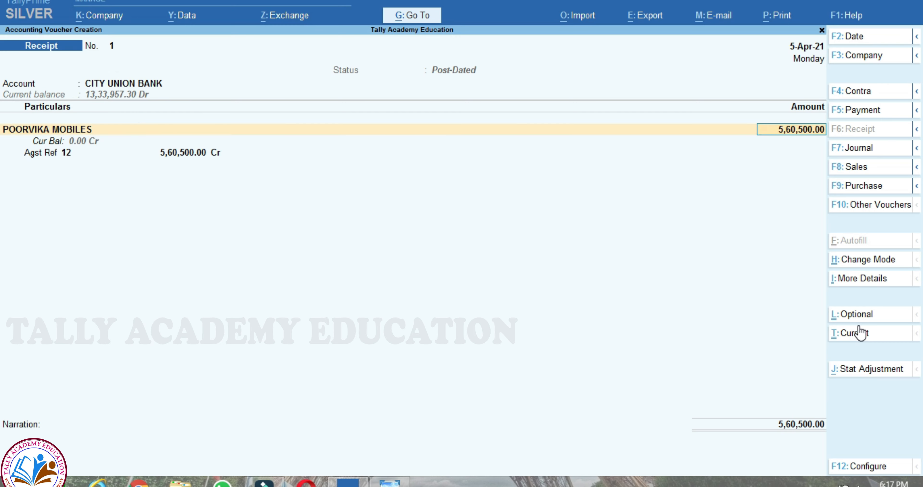
- Set the receipt amount to 3,10,500 and allocate it against bill 12
key(BackSpace)
text(3,1)
text(0,500)
key(Return)
key(BackSpace)
key(BackSpace)
key(BackSpace)
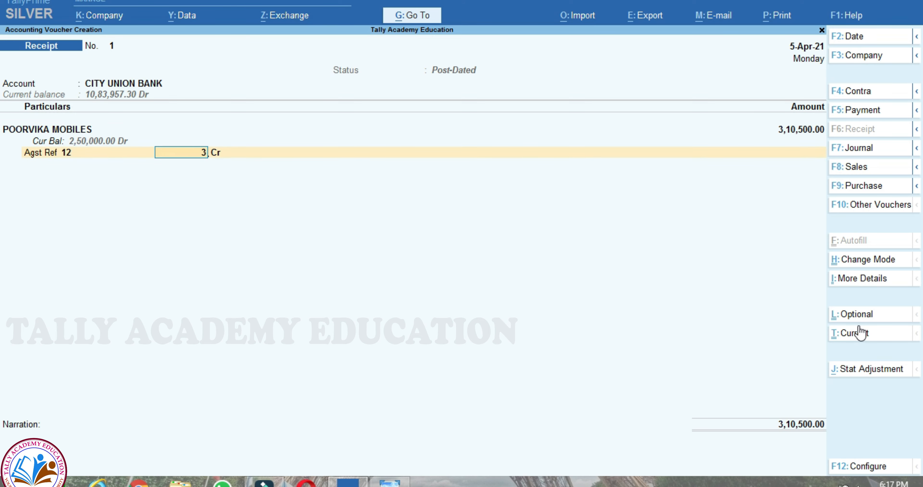
text(315)
key(BackSpace)
text(0500)
key(Return)
key(Return)
key(Return)
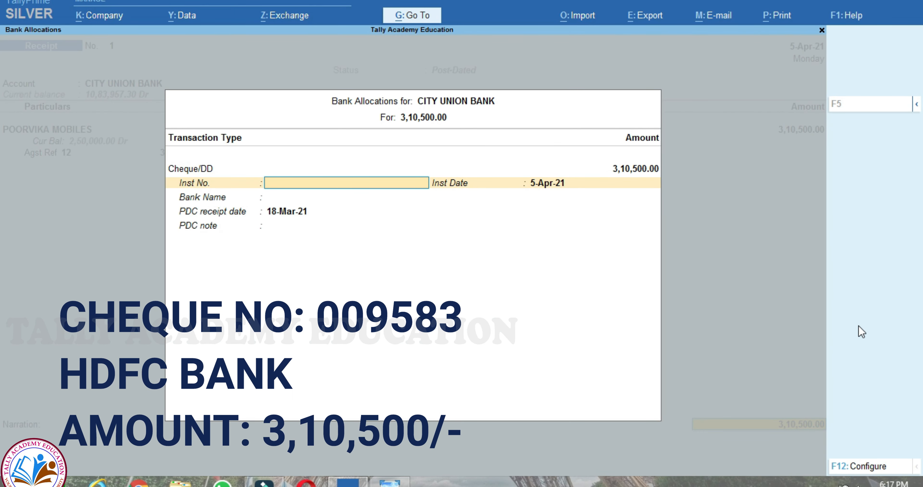
- Enter cheque 009583 drawn on HDFC Bank (India) in the bank allocation
text(009583)
key(Return)
key(Return)
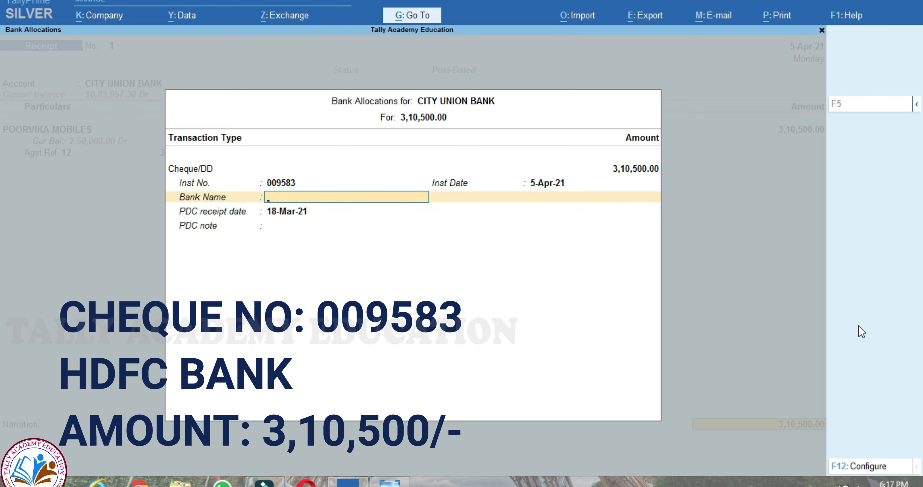
text(HDF)
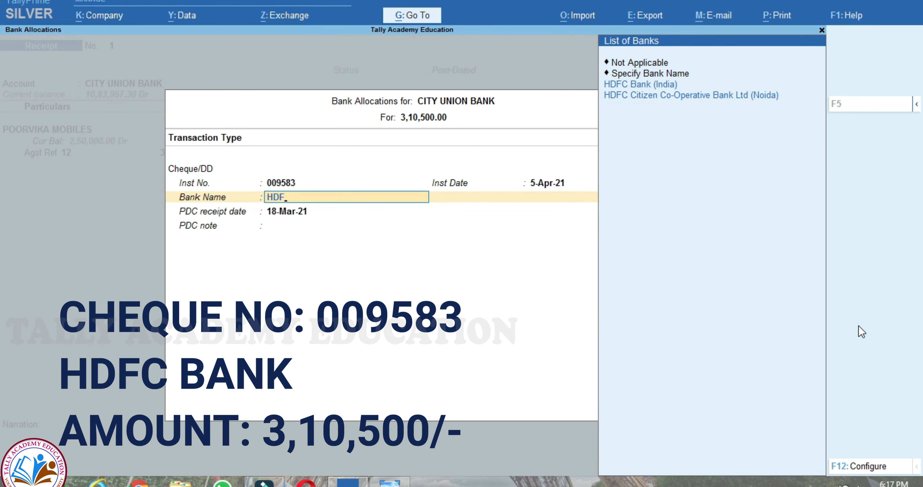
key(Return)
key(Return)
key(Return)
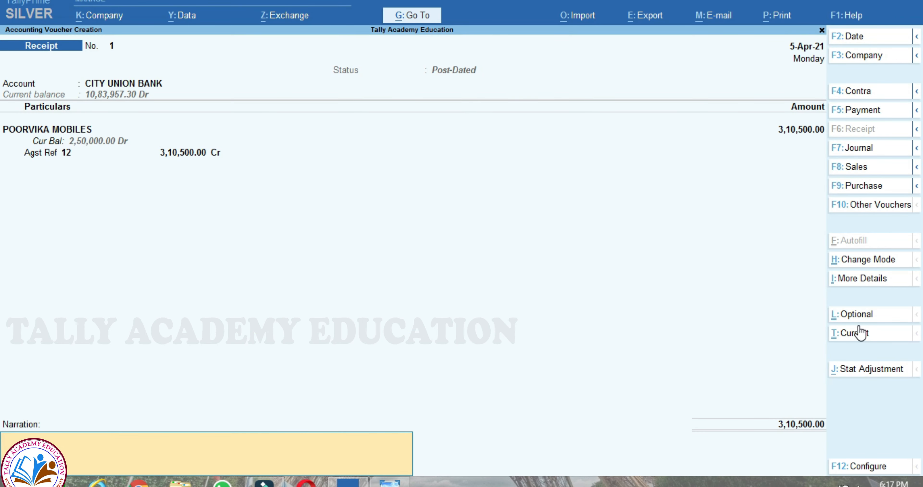
key(Return)
key(Return)
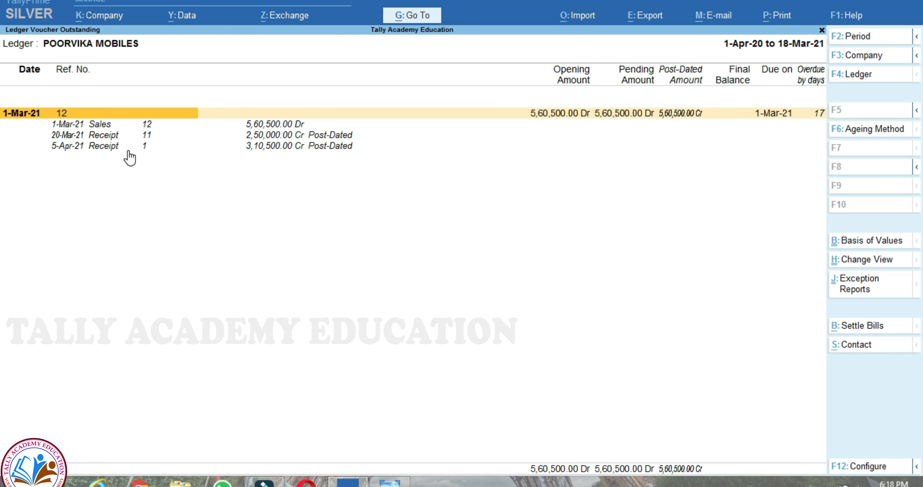
- Show HIGH MOON ENTERPRISES' bill-wise outstanding: bill 750 at 3,11,520.00 Cr, bill 8 at 17,235.00 Dr
key(Escape)
key(Escape)
key(Escape)
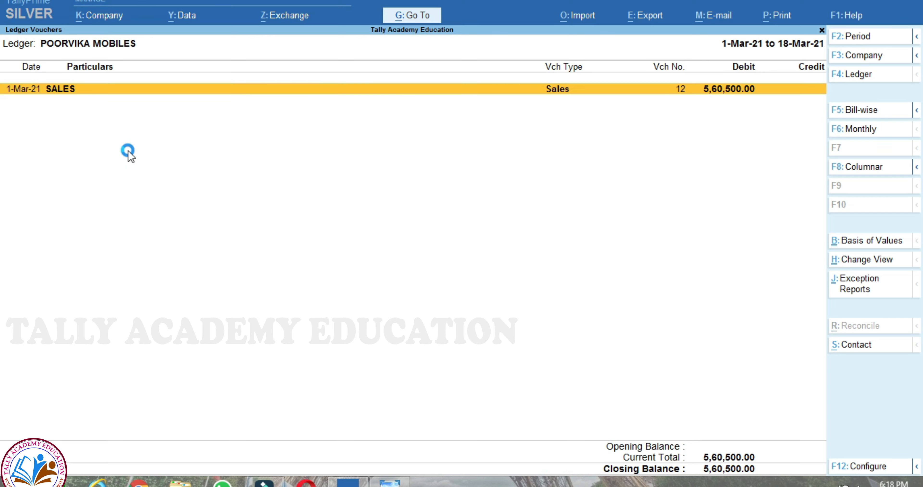
key(Home)
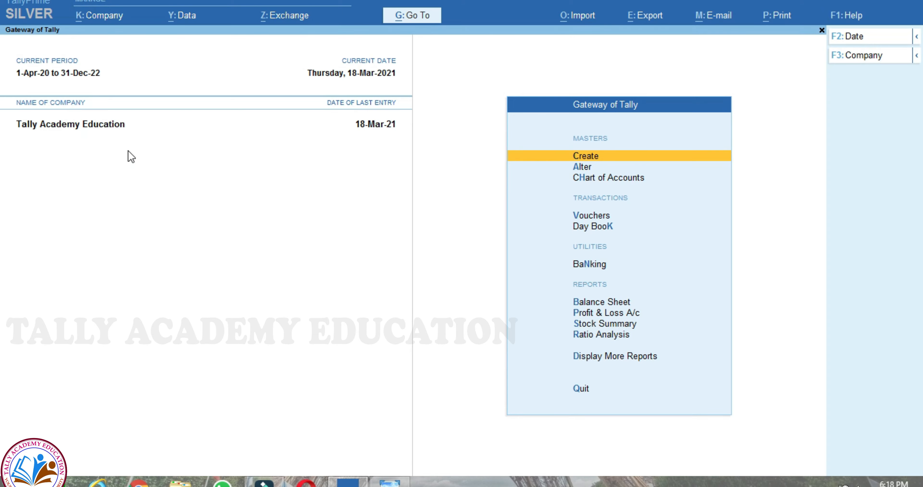
text(dalHI)
key(Return)
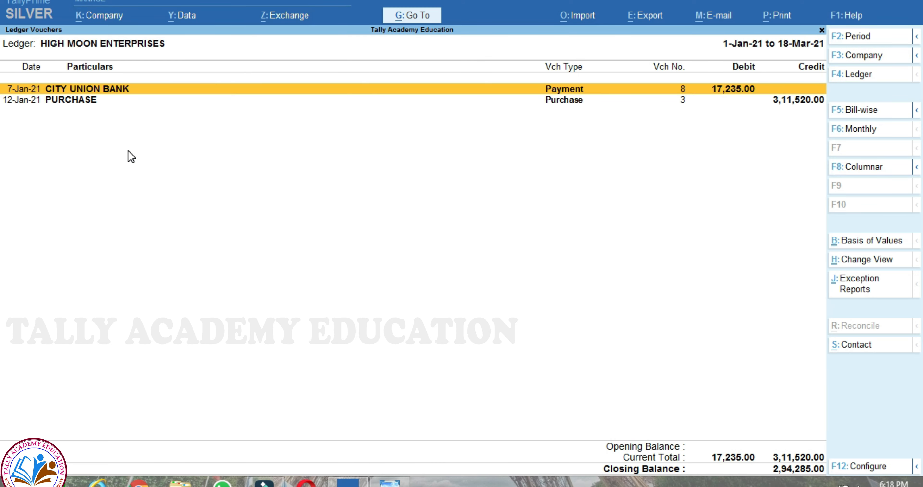
key(F5)
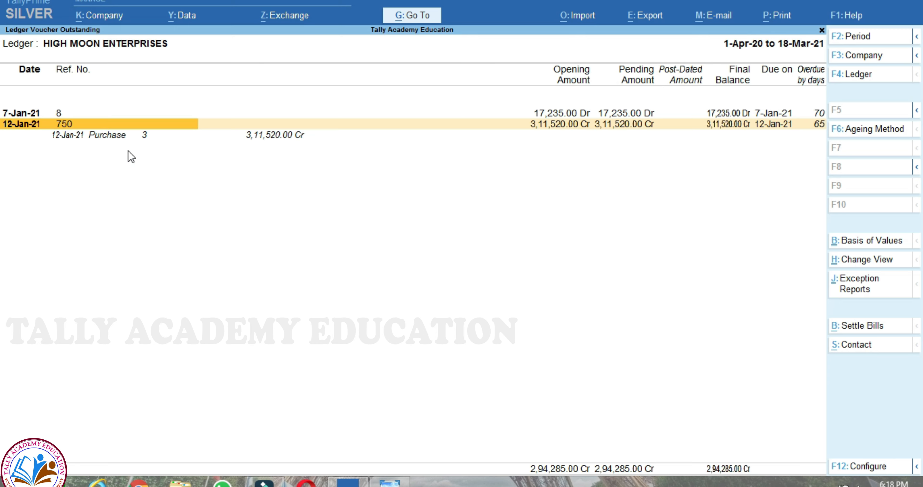
- Settle bill 750 with a payment dated 30-Mar-21 from CITY UNION BANK
key(space)
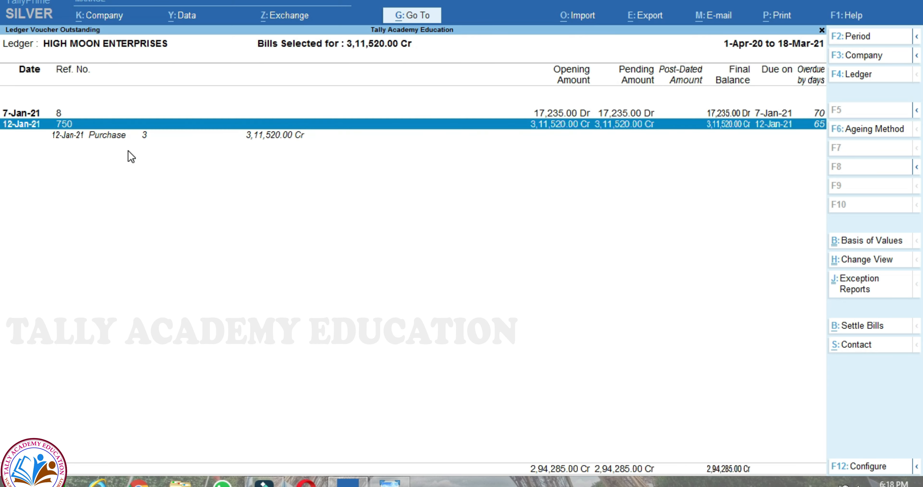
click(879, 327)
text(3)
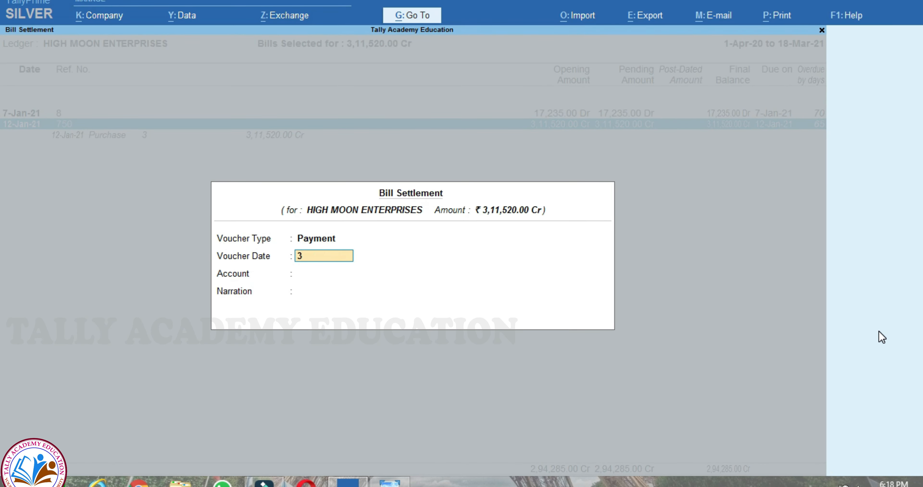
text(0.03.202)
key(Return)
key(Down)
key(Down)
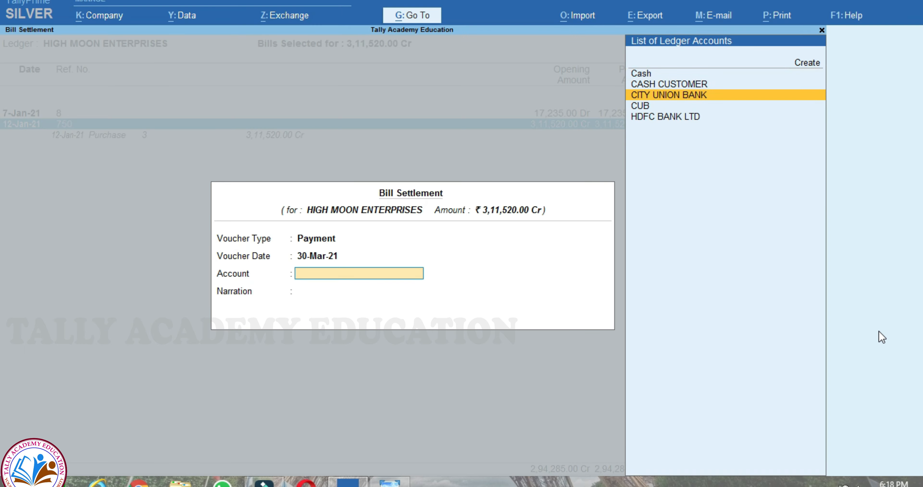
key(Return)
key(Return)
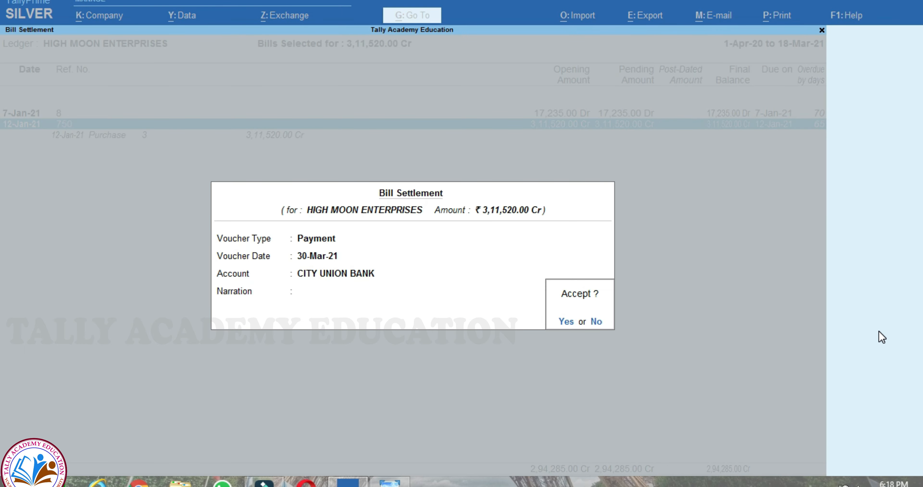
- Allocate 1,00,000 against bill 750 and mark the payment post-dated
key(Return)
text(1)
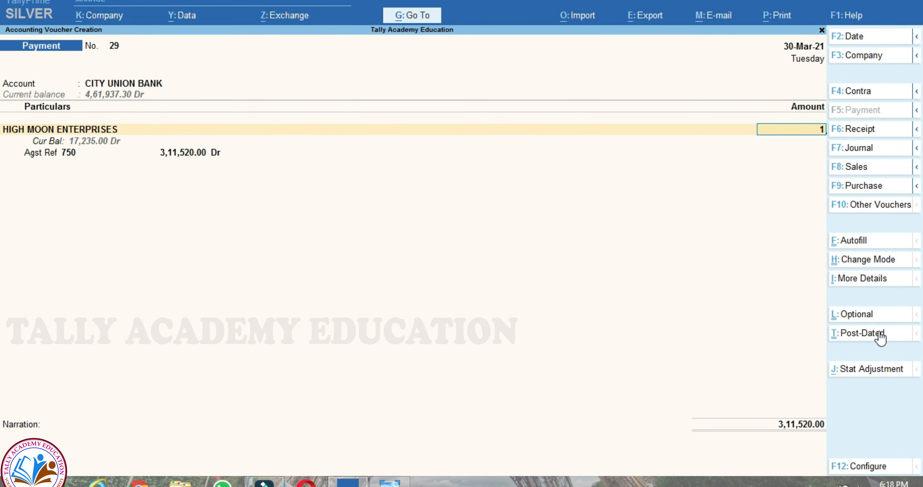
text(,00,000)
key(Return)
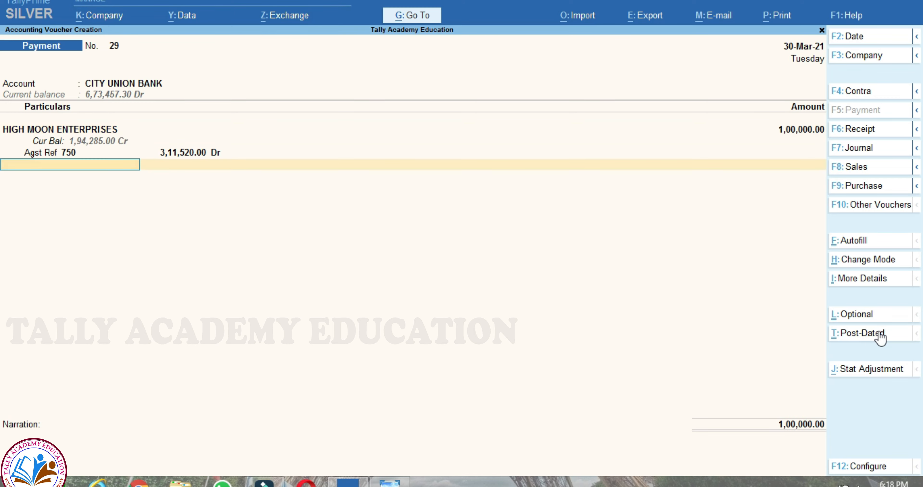
key(BackSpace)
key(BackSpace)
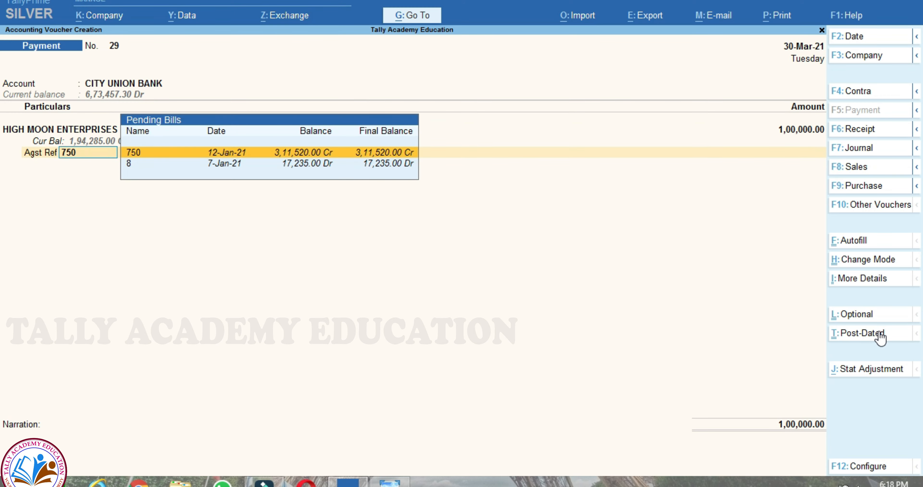
key(Return)
key(BackSpace)
key(BackSpace)
key(BackSpace)
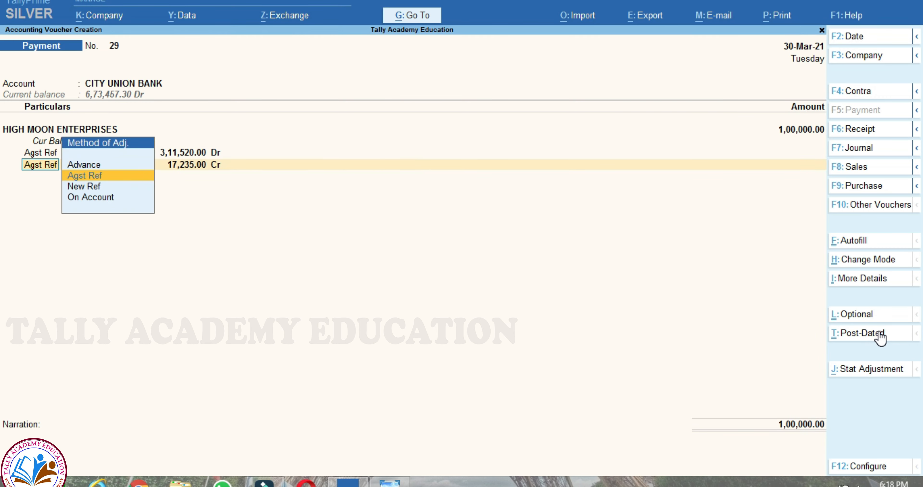
text(100000)
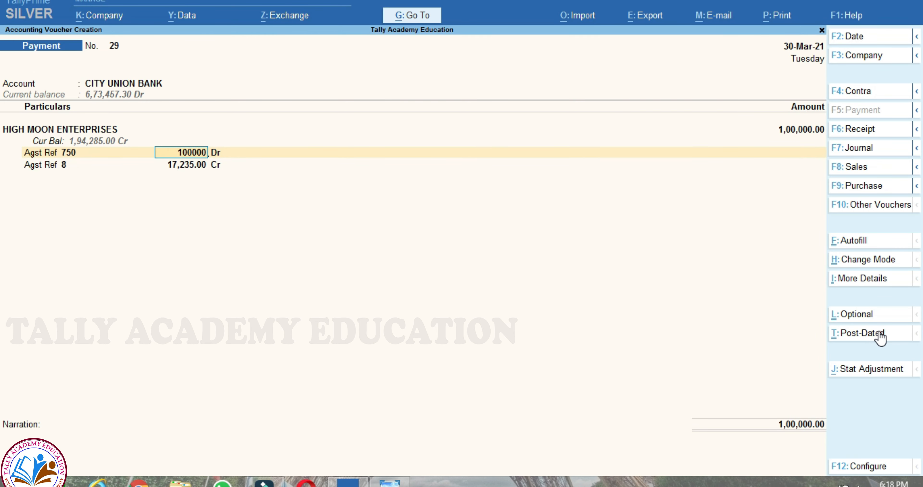
key(Return)
key(Return)
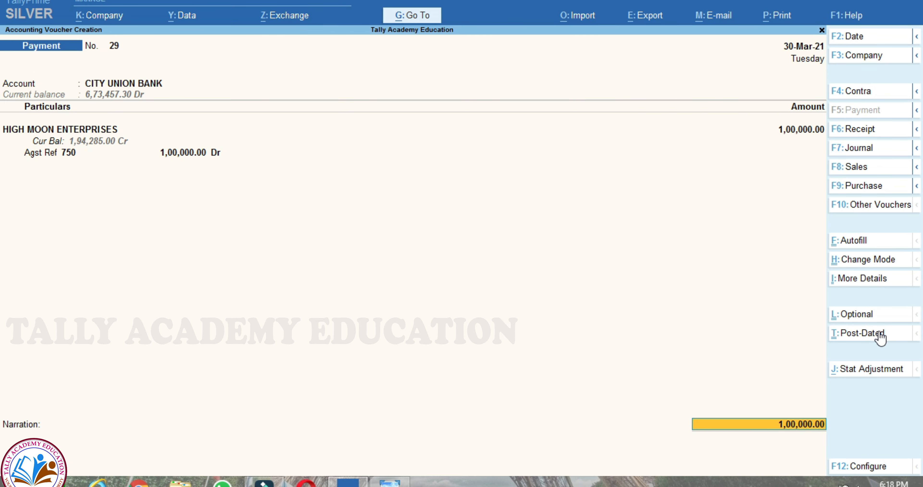
key(ctrl+t)
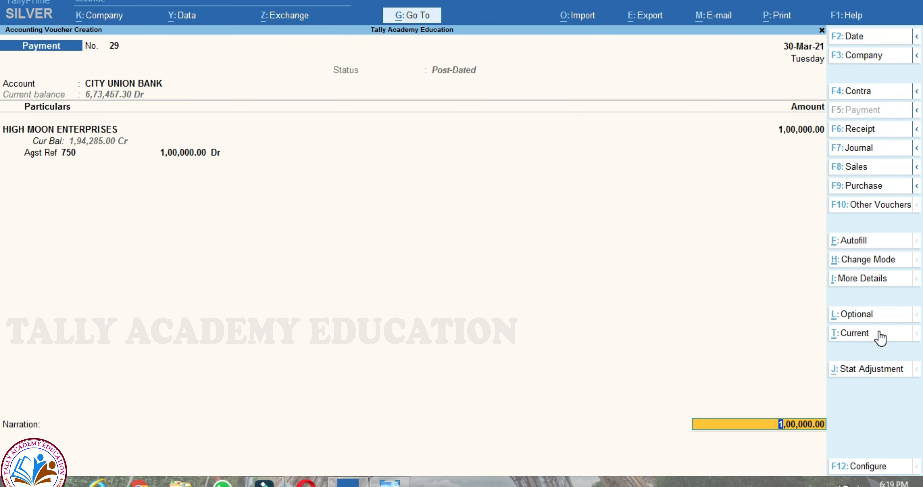
key(Return)
- Give the cheque a 30-03-2021 issue date, save payment 29 for 1,00,000.00, and skip cheque printing
key(Return)
key(Return)
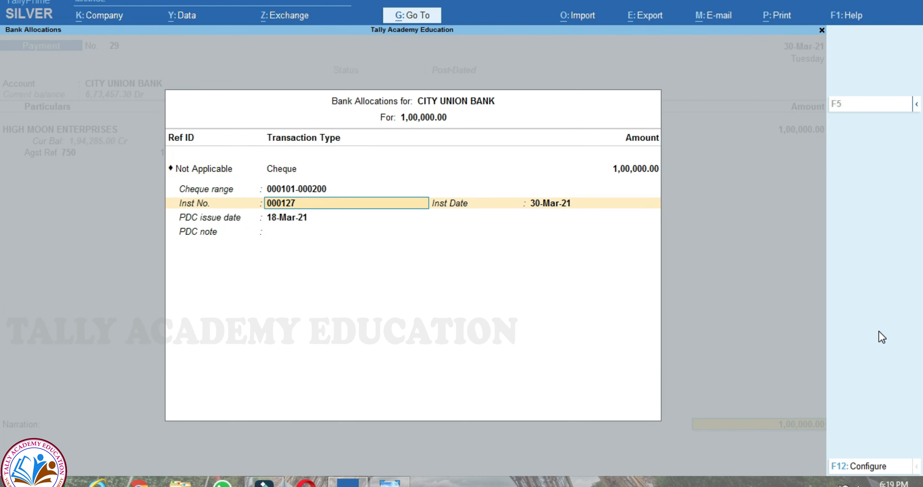
key(Return)
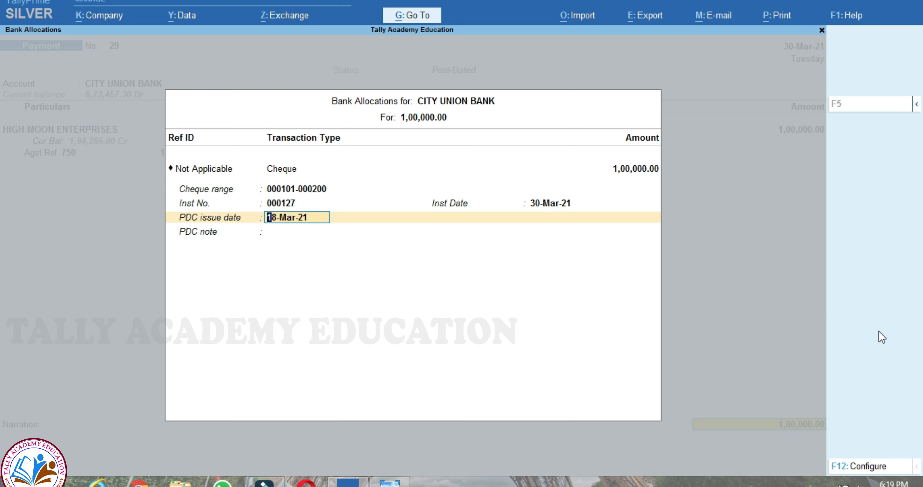
text(30.03.2021)
key(Return)
key(Return)
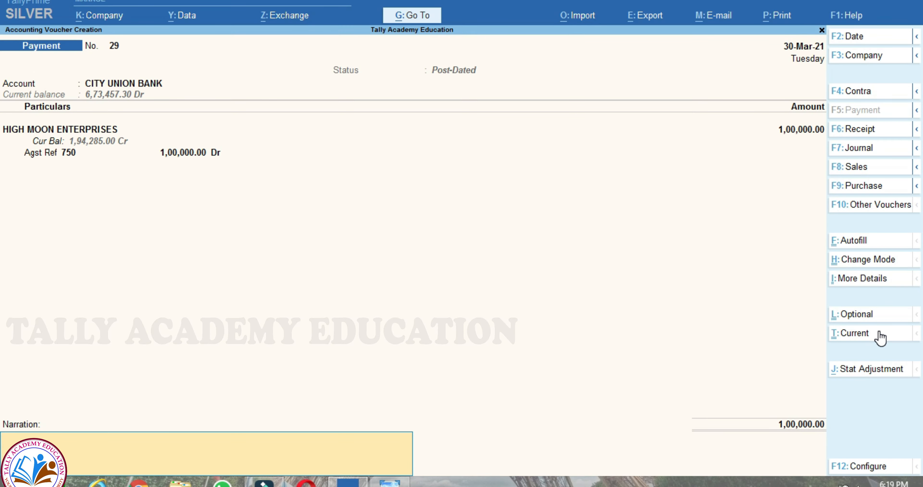
key(Return)
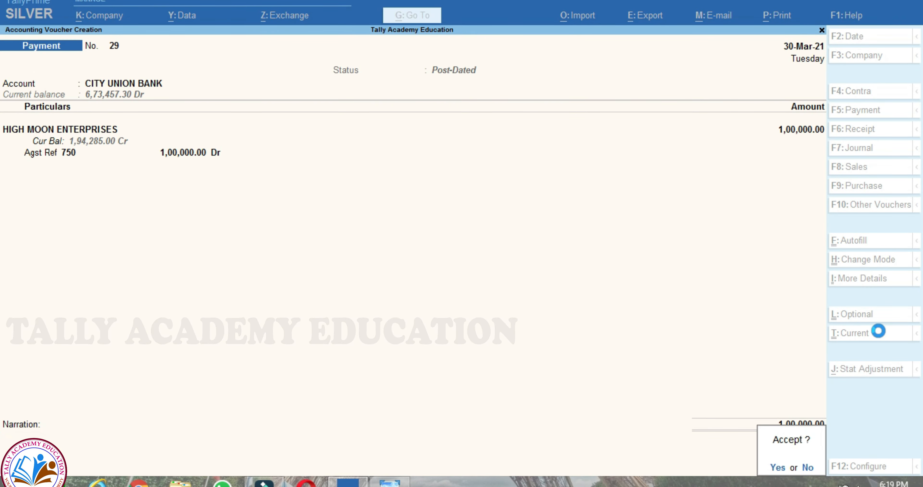
key(Return)
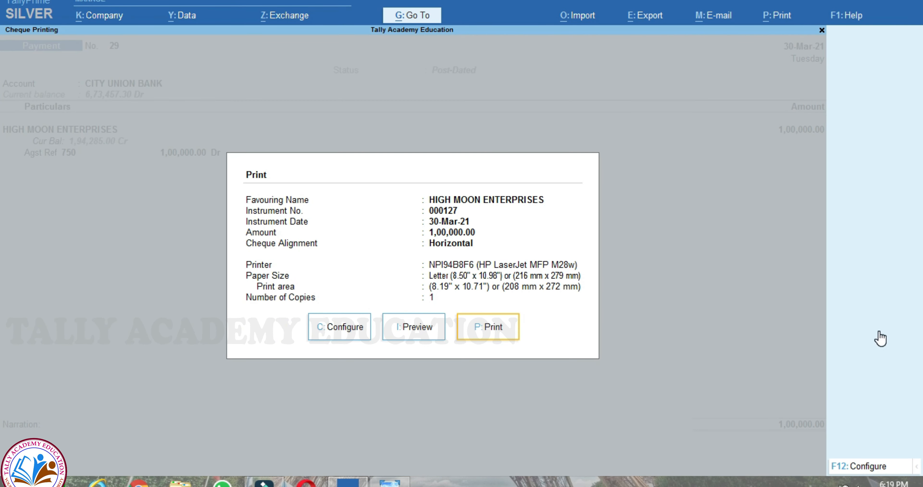
key(Escape)
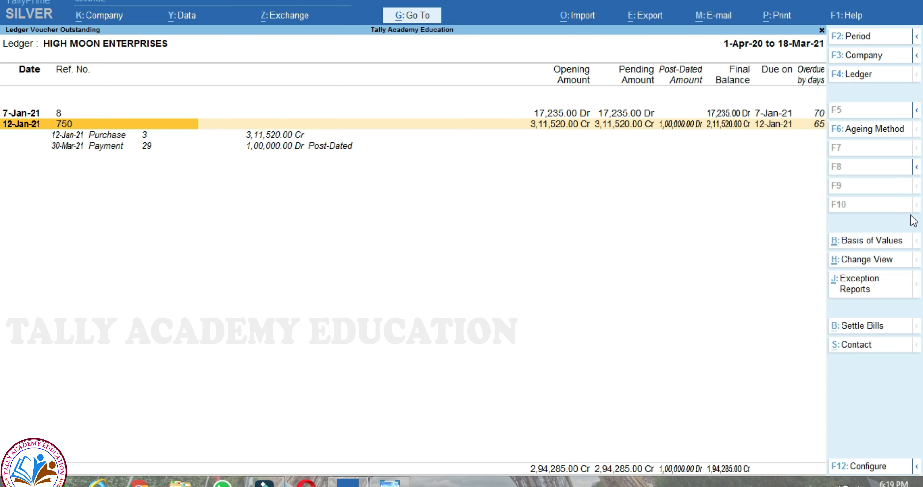